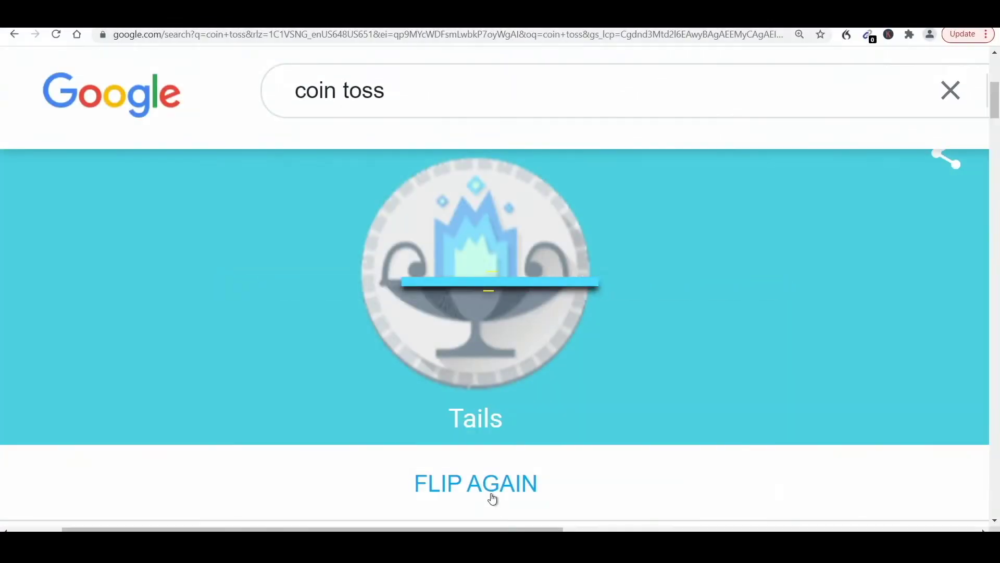
Flip the virtual coin again in the coin toss search result.
left_click(491, 484)
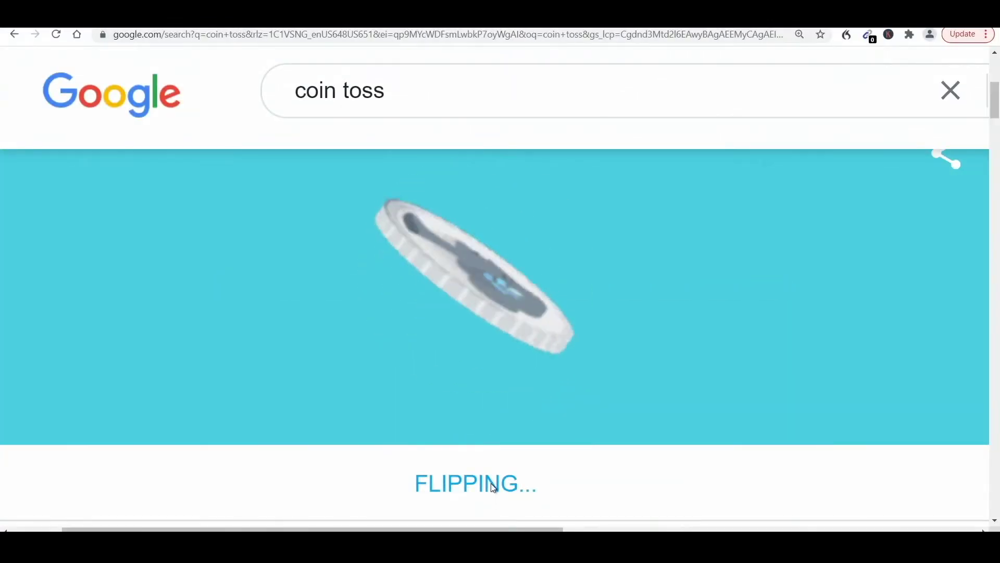
left_click(494, 484)
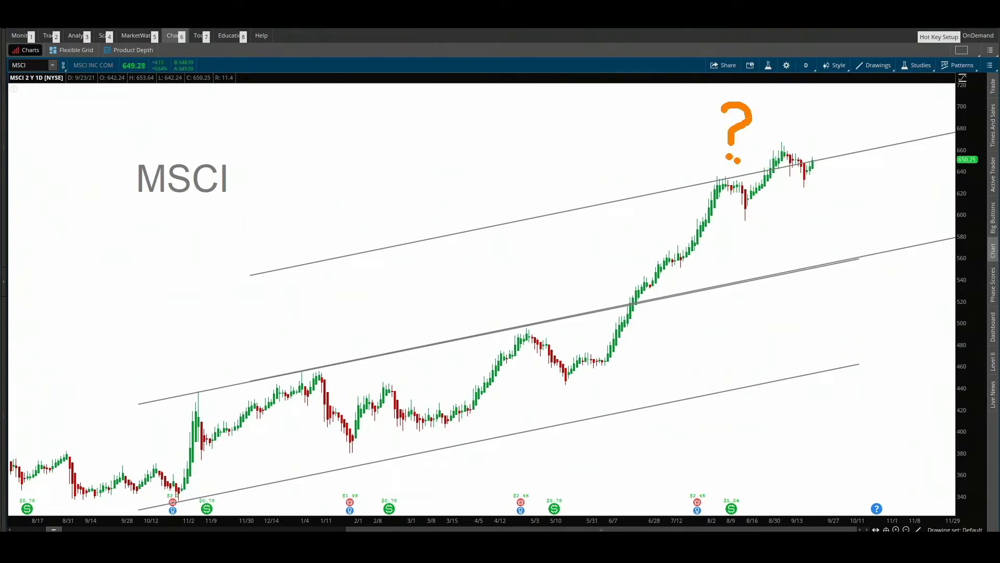
Draw a rectangle on the MSCI chart from about 602 to 640, starting near 8/2 and extending past the latest candles.
left_click(708, 159)
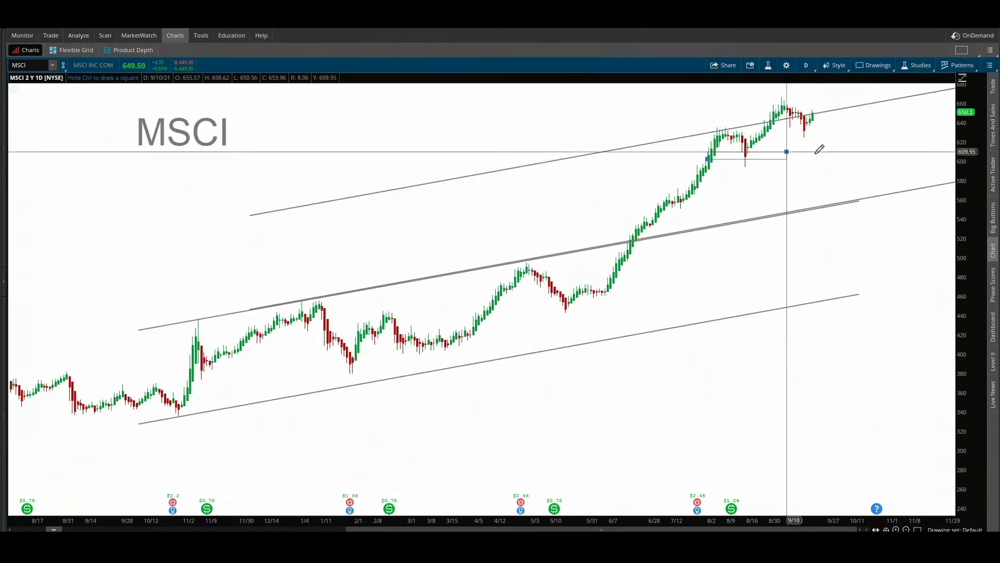
left_click(938, 124)
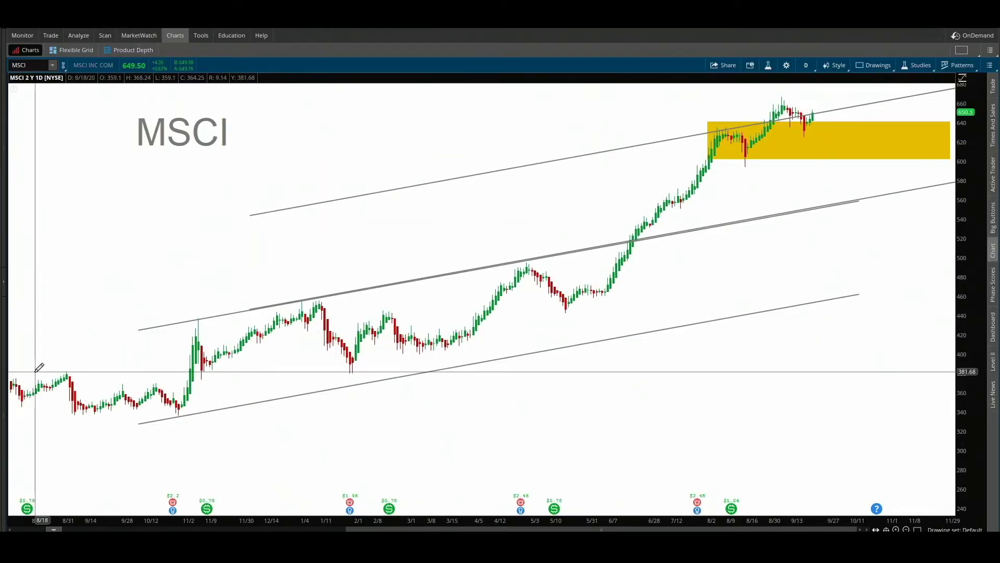
Box the August–October 2020 price range on the MSCI chart and place equally sized boxes over the three following ranges through June 2021.
mouse_move(35, 371)
left_mouse_down()
mouse_move(185, 398)
mouse_move(192, 414)
left_mouse_up()
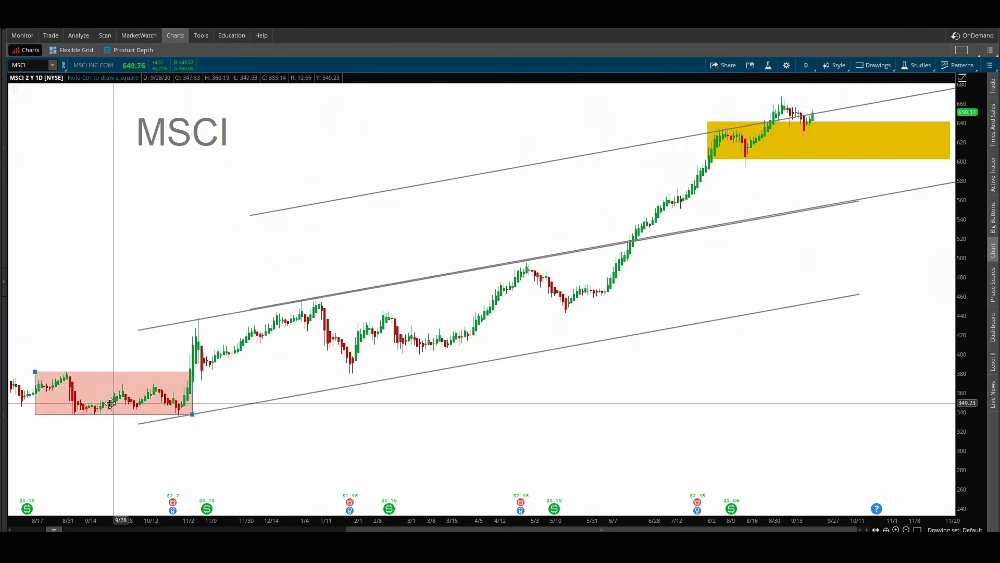
left_click_drag(88, 414, 242, 341)
left_click_drag(277, 341, 430, 359)
left_click_drag(412, 358, 570, 301)
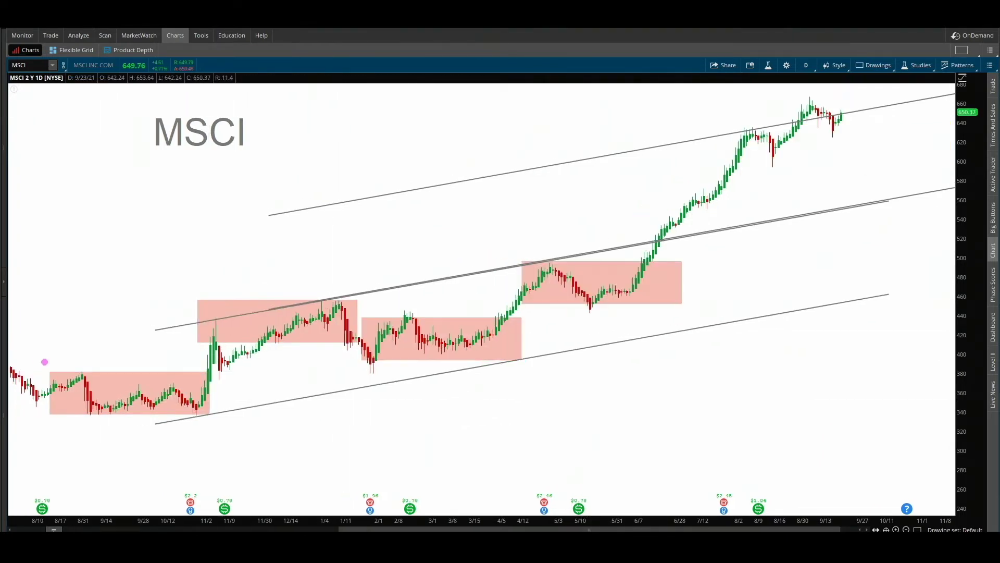
Annotate the first box with blue arrows at its high and low, clear them, and mark its start and end with vertical lines.
key("b")
left_click_drag(80, 369, 51, 319)
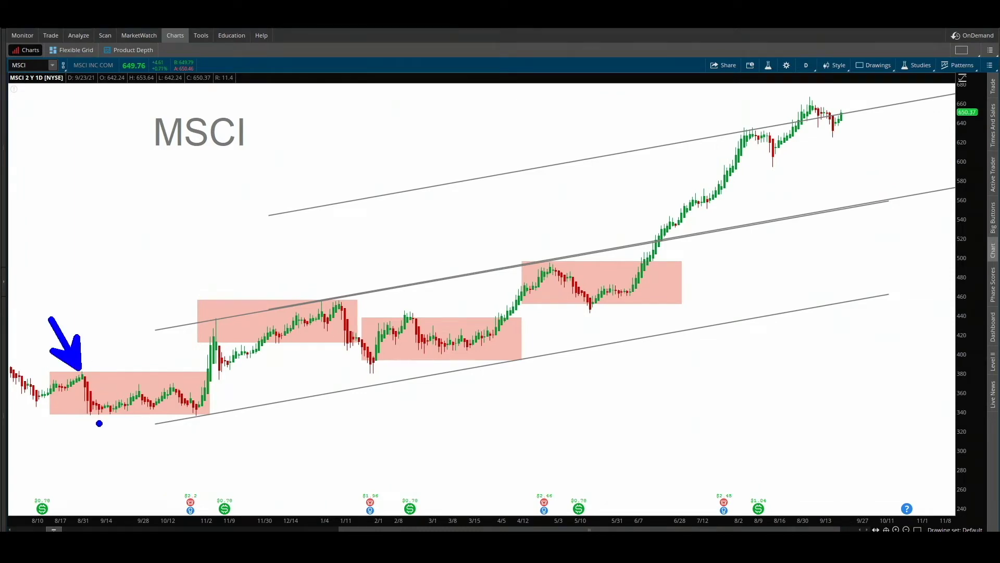
left_click_drag(99, 421, 99, 473)
key("e")
left_click_drag(40, 354, 40, 452)
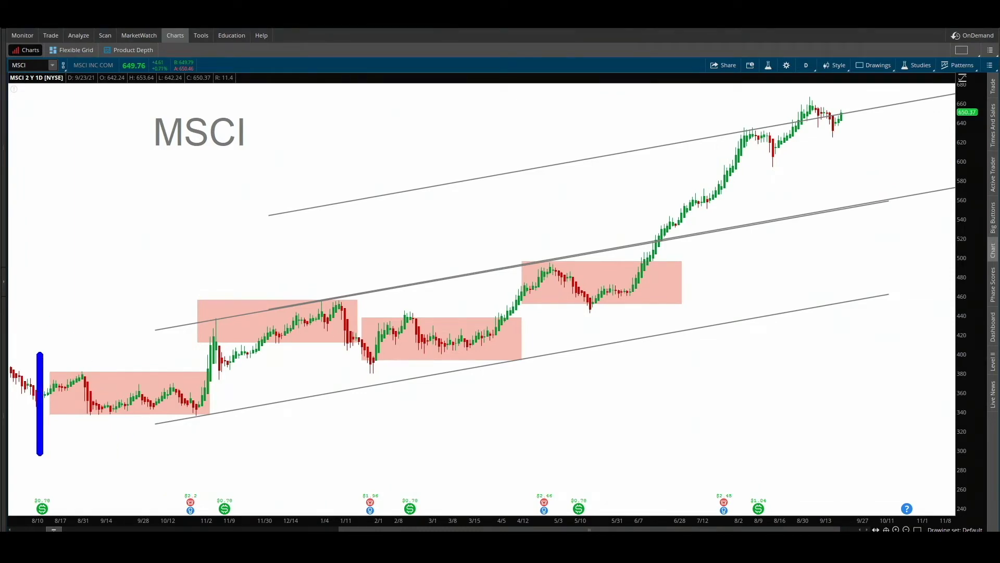
left_click_drag(202, 355, 202, 451)
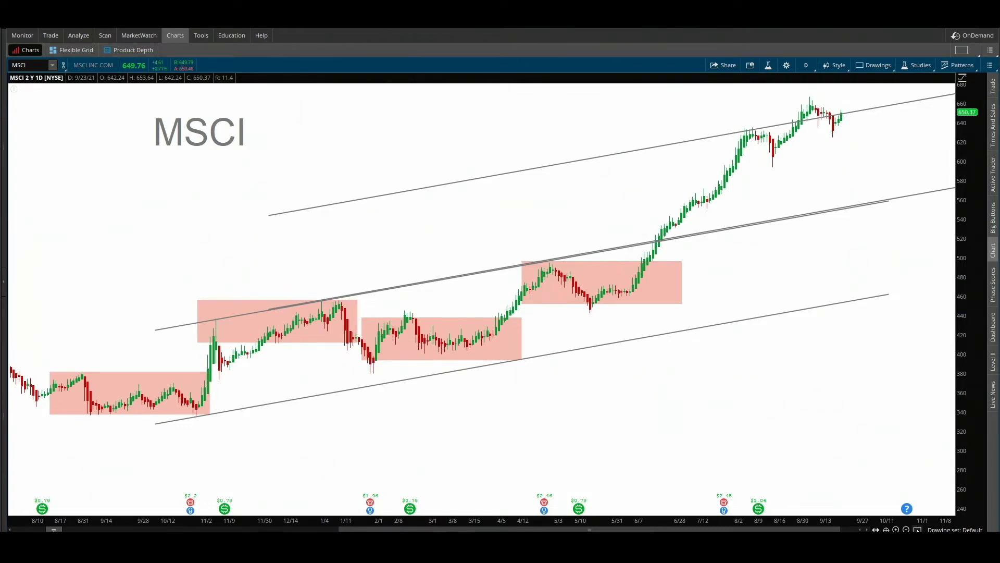
Measure the time span of the April–June 2021 box with a trendline and narrow the box to end around 6/17.
left_click(917, 528)
left_click(922, 361)
left_click(522, 293)
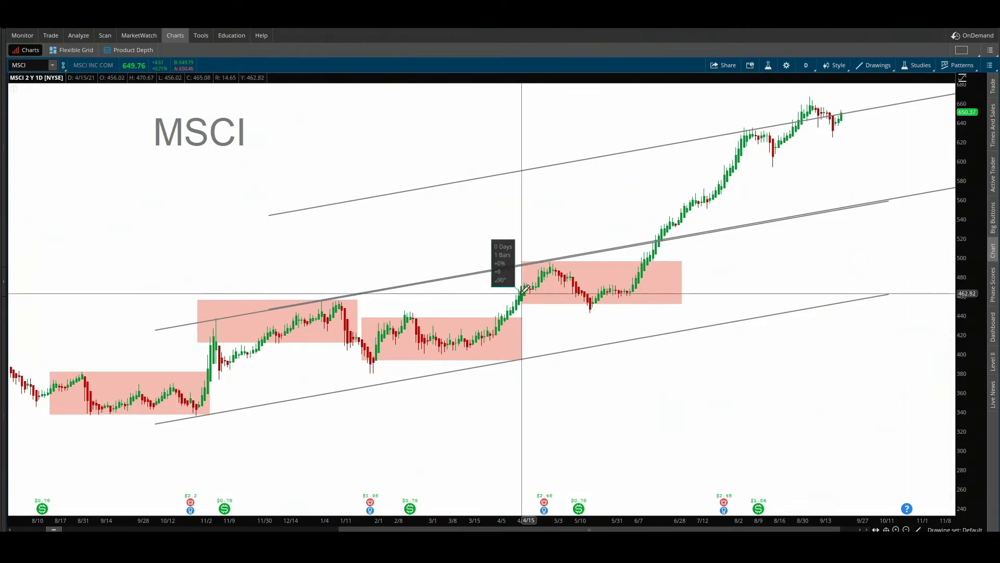
right_click(669, 288)
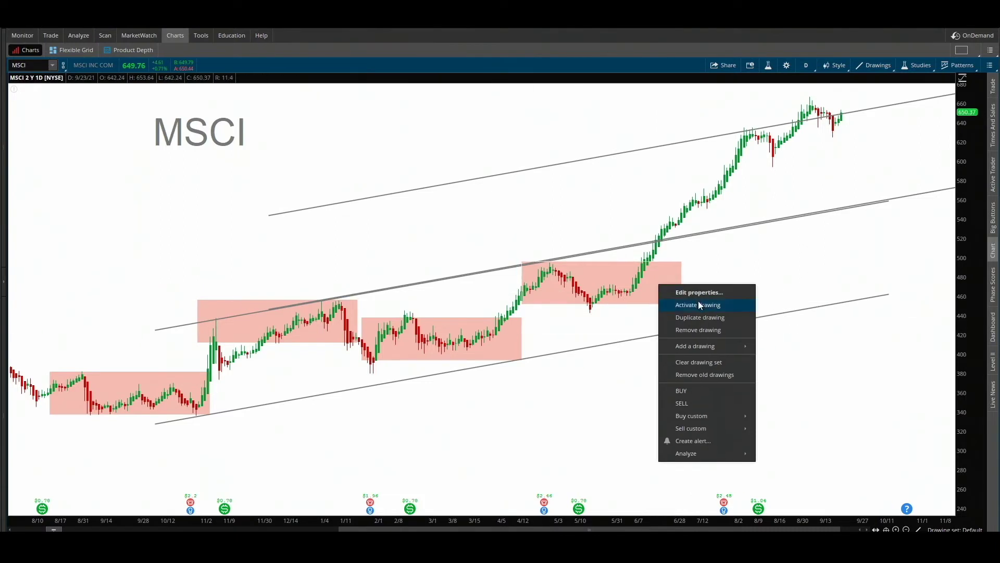
left_click(698, 304)
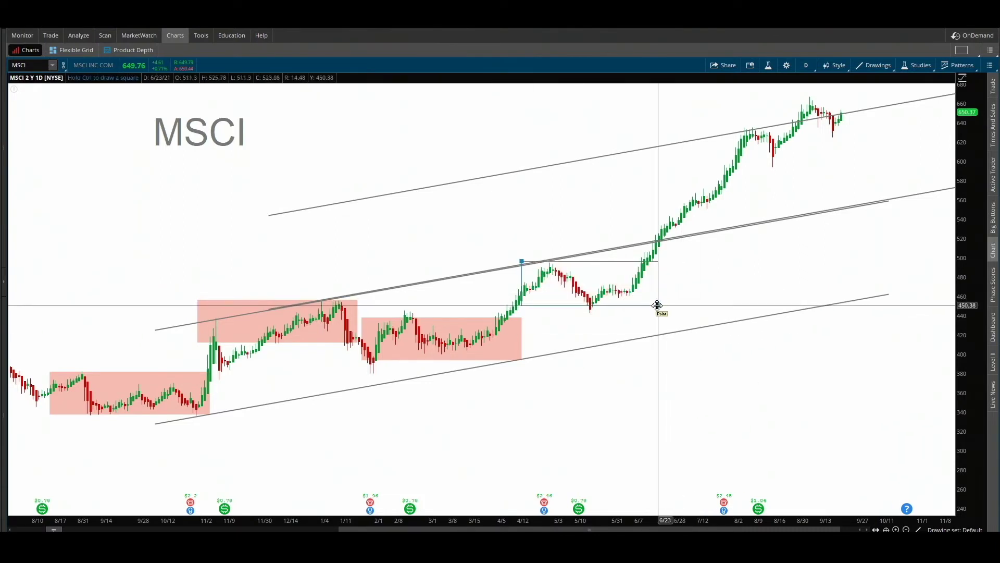
left_click(647, 307)
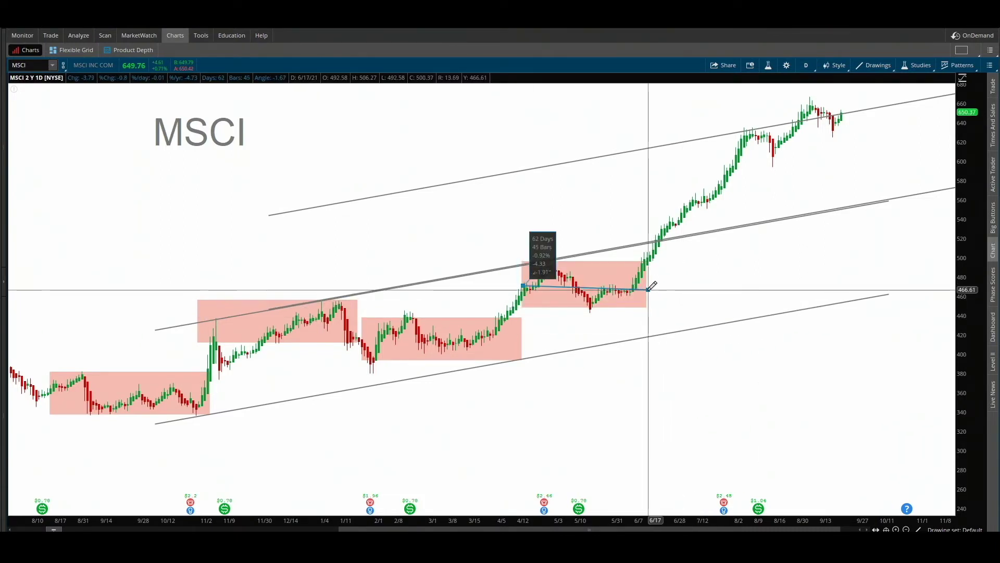
Narrow the January–April 2021 box at both ends to fit the price range and measure its time span.
right_click(368, 354)
left_click(418, 373)
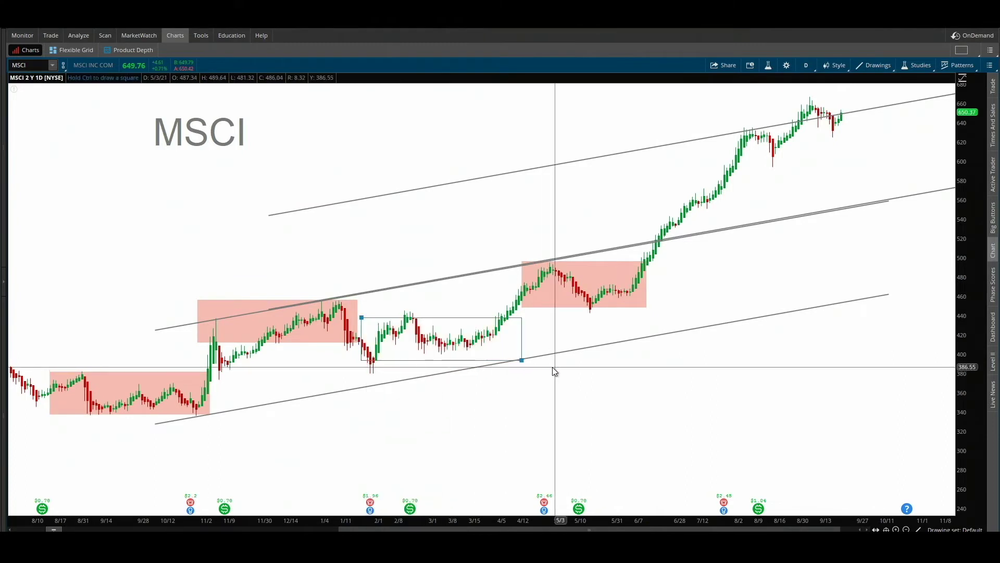
left_click(506, 361)
right_click(506, 338)
Shorten the November 2020–January 2021 box by moving its start later, and measure its duration.
left_click(197, 300)
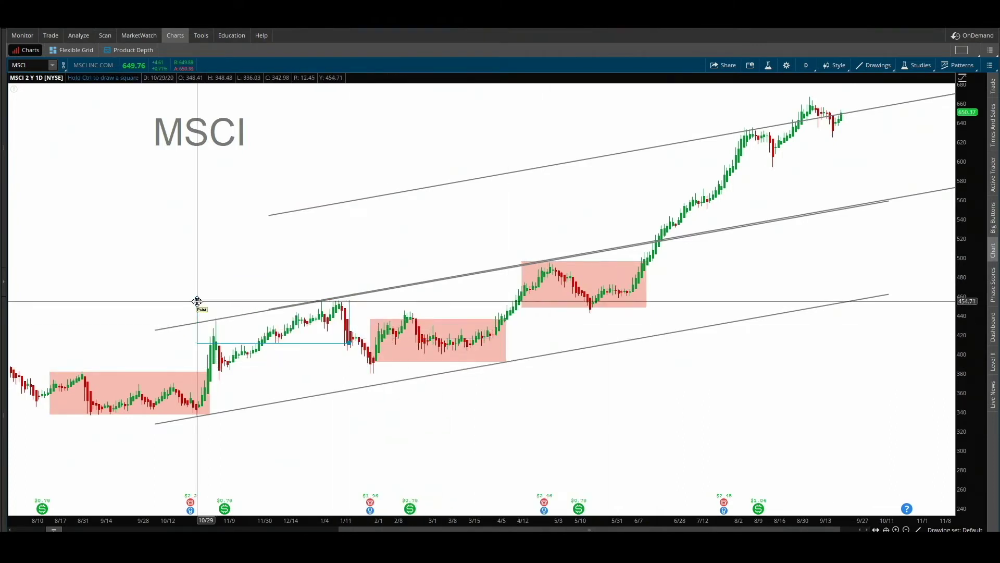
left_click(209, 303)
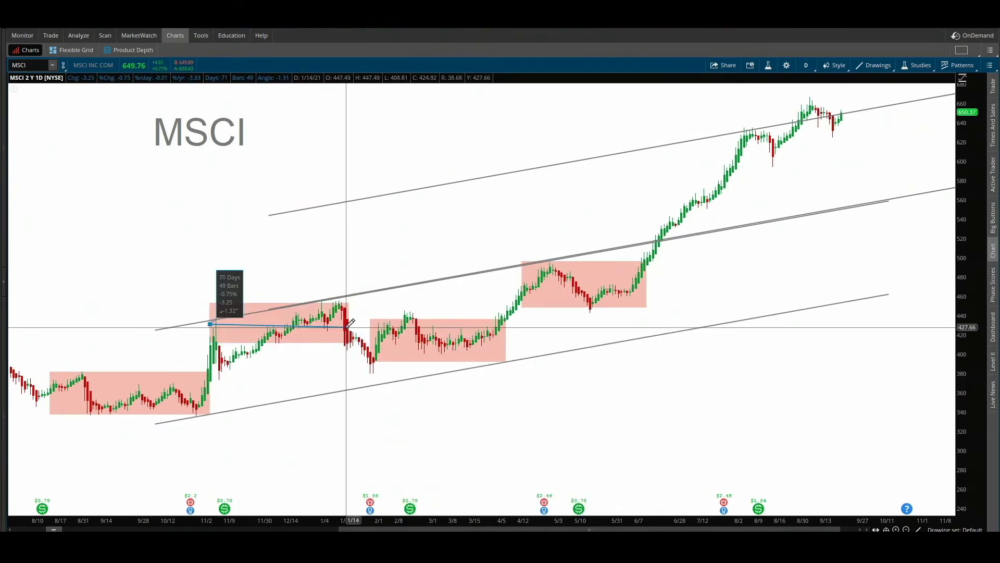
right_click(348, 327)
Shift the August–October 2020 box slightly earlier on the chart and measure its time span.
left_click(195, 411)
left_click_drag(195, 412, 187, 414)
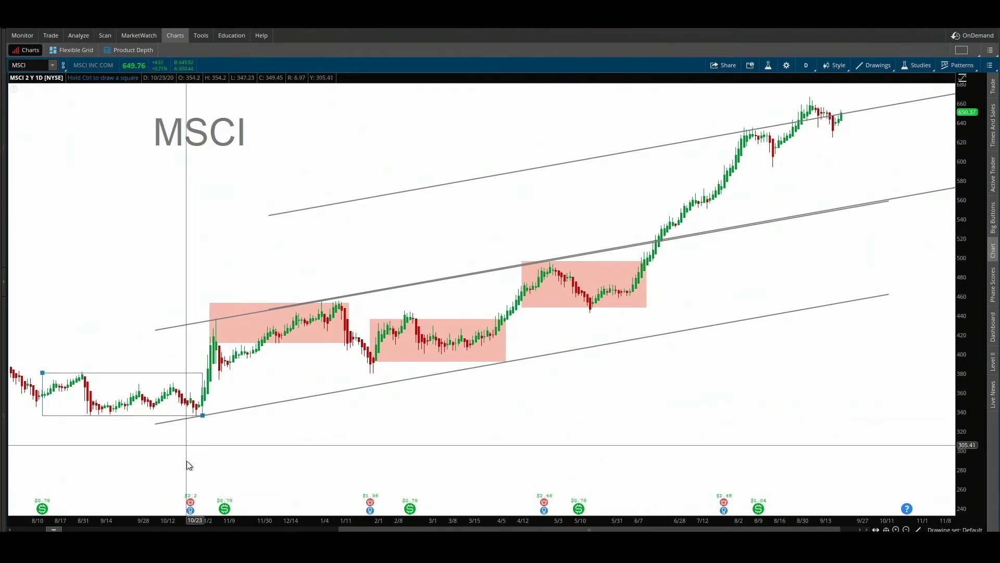
left_click(37, 385)
right_click(204, 390)
left_click(229, 429)
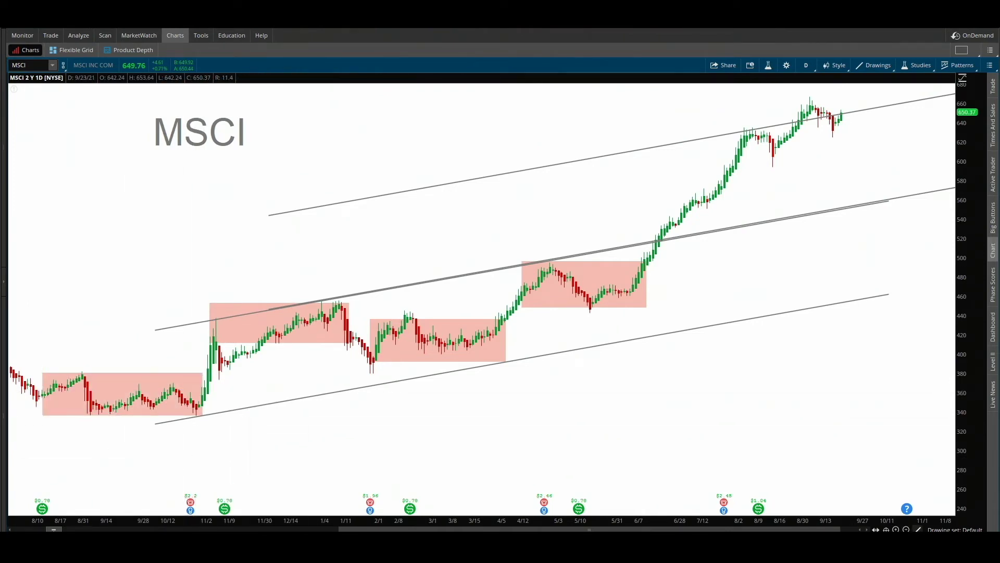
Measure the November 2020–January 2021 box again, then duplicate it onto the latest price range starting in August 2021.
left_click(920, 529)
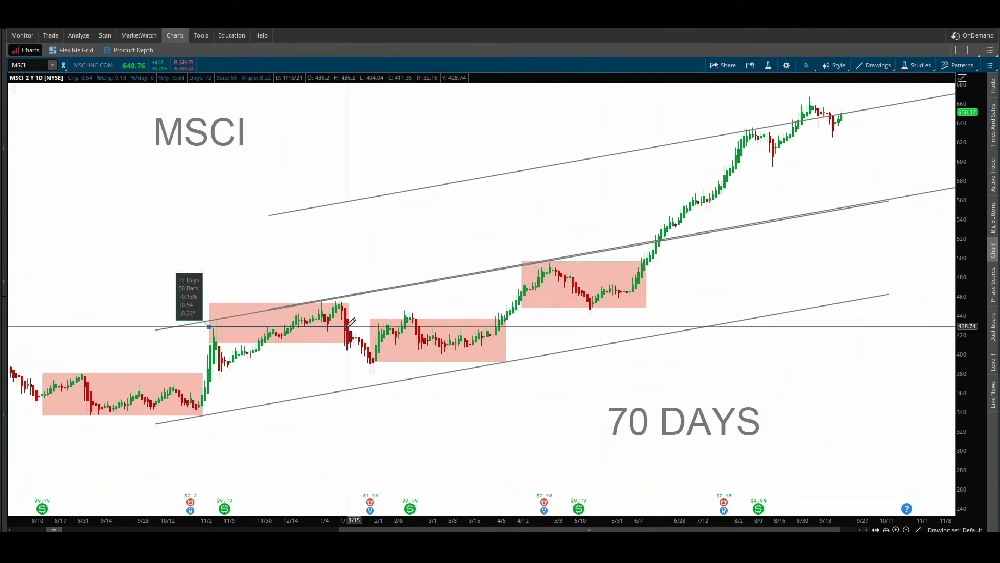
right_click(348, 327)
right_click(308, 327)
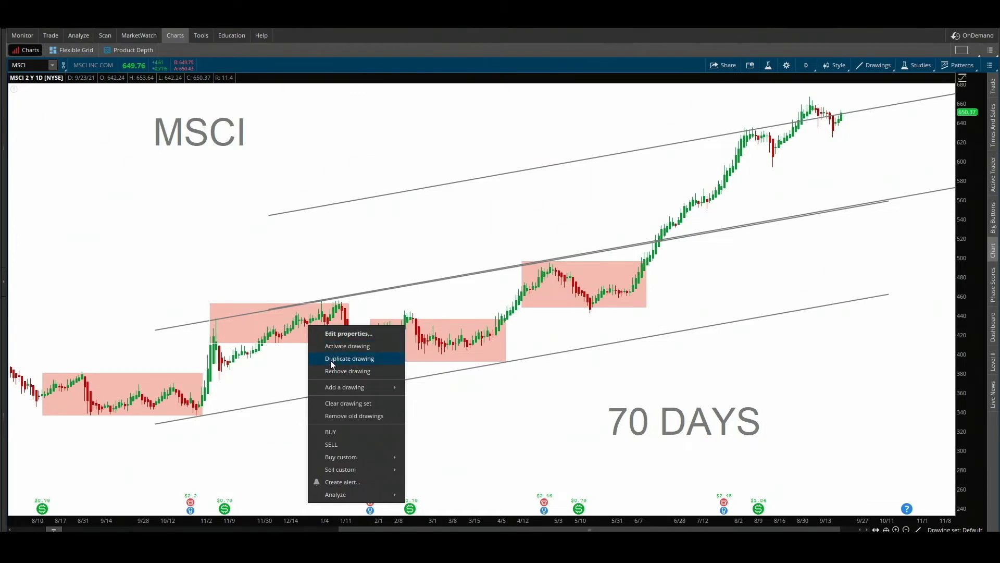
left_click(332, 360)
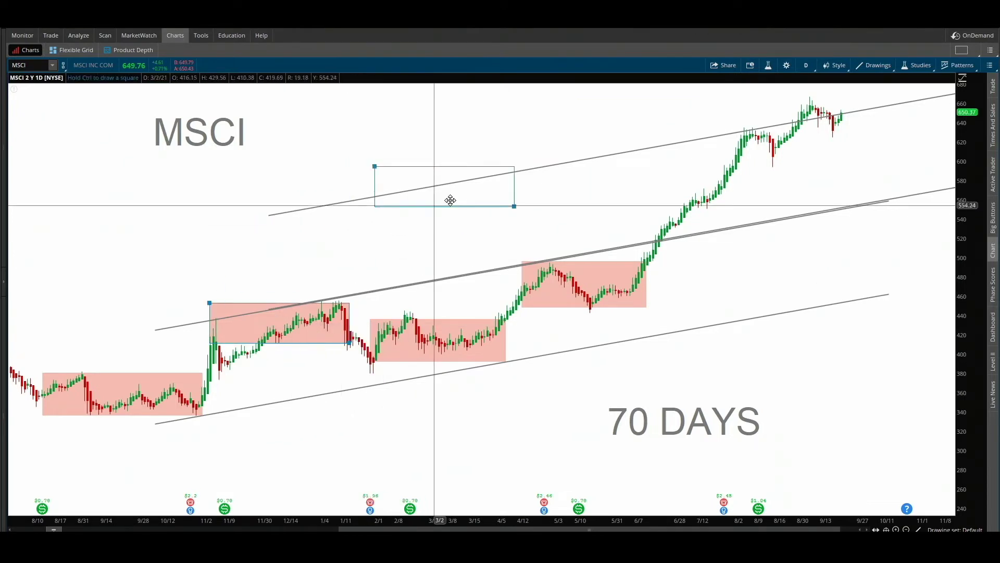
left_click(798, 142)
left_click_drag(741, 128, 671, 92)
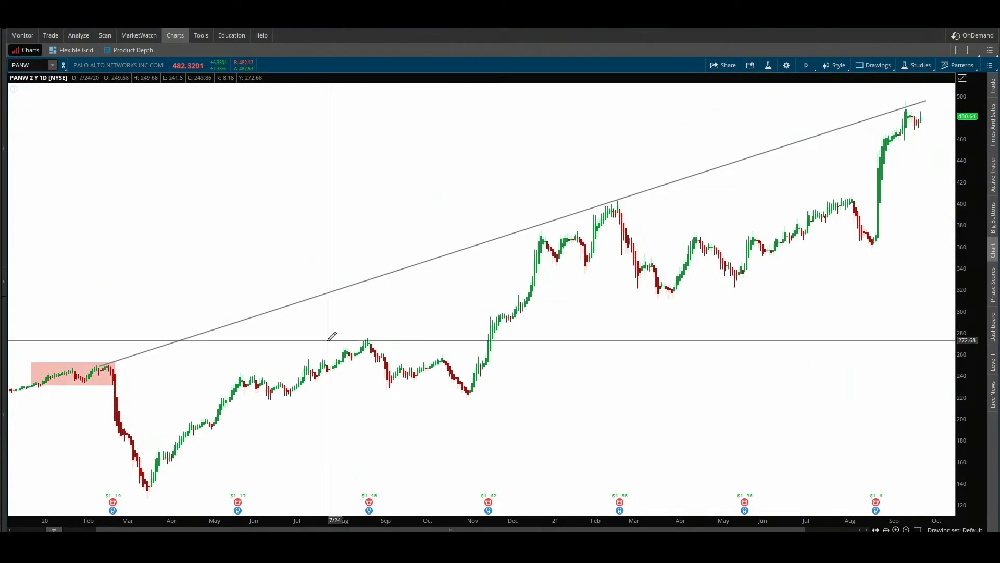
Measure the duration of each of the five marked consolidation boxes on the PANW chart.
left_click_drag(50, 371, 124, 371)
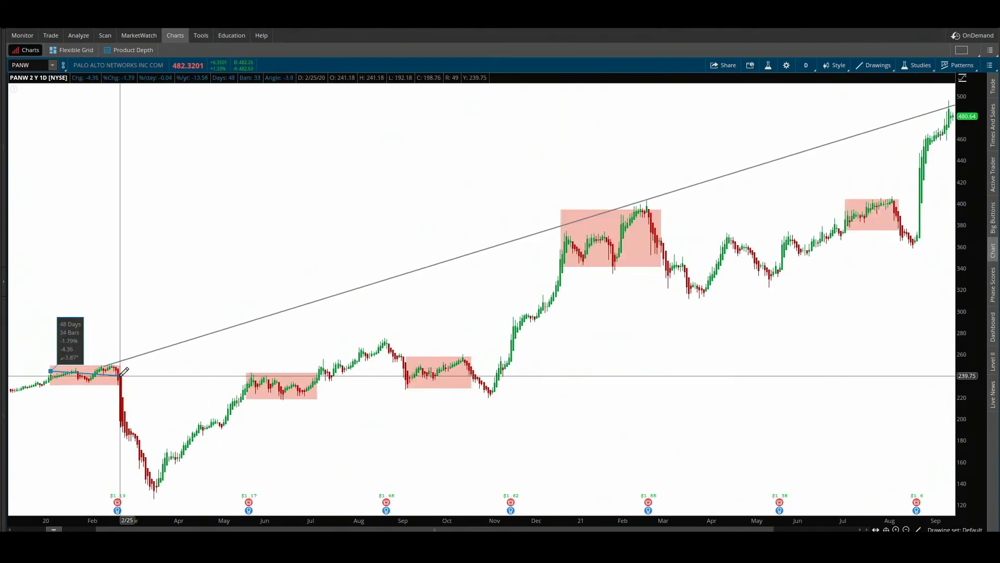
right_click(122, 375)
left_click(249, 378)
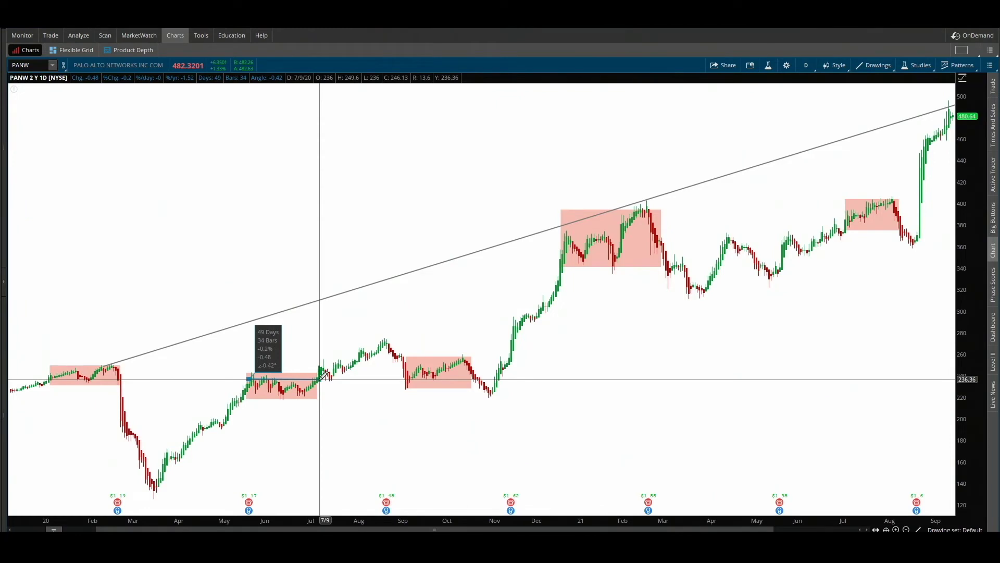
right_click(323, 375)
left_click_drag(404, 365, 474, 368)
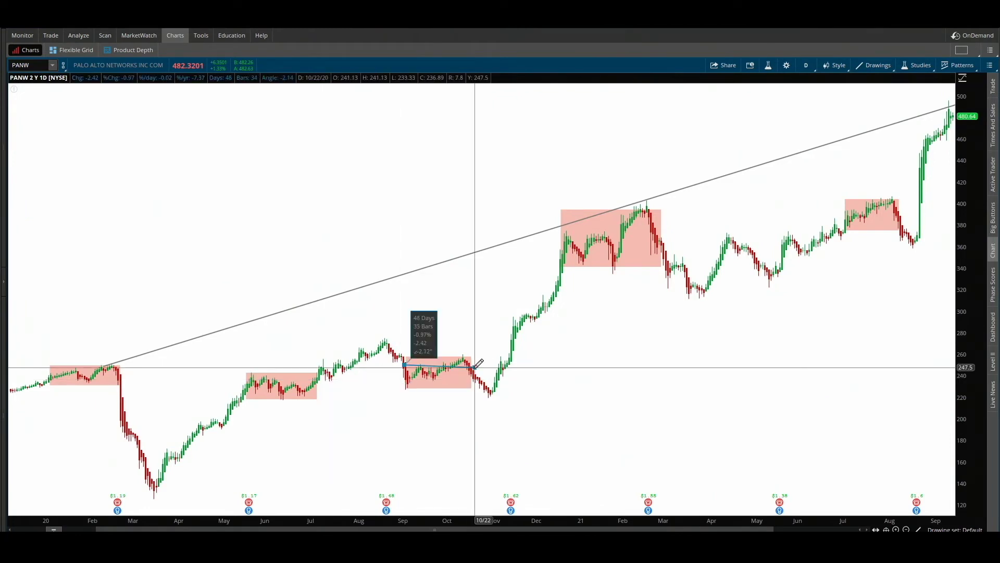
left_click_drag(558, 254, 667, 250)
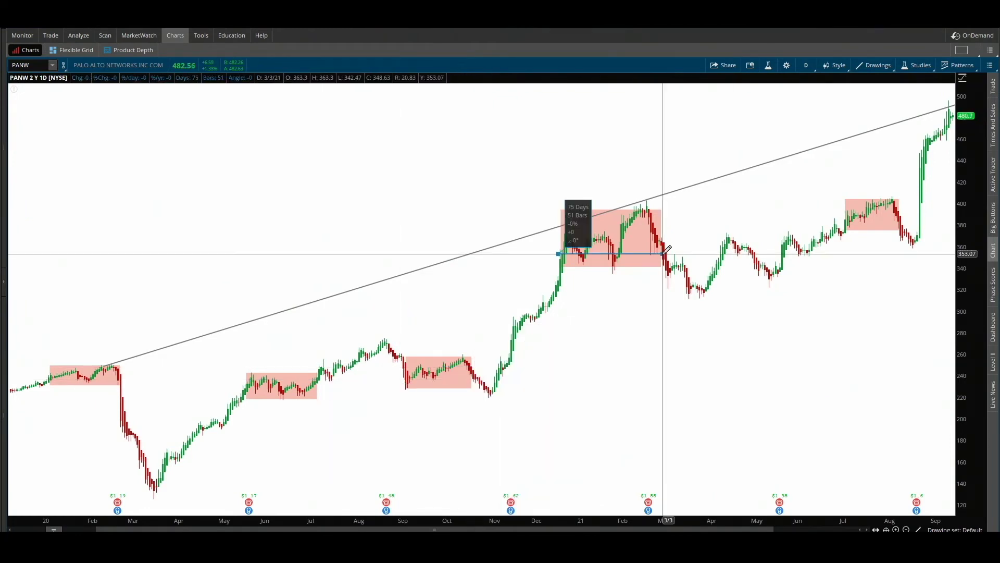
left_click_drag(845, 209, 902, 210)
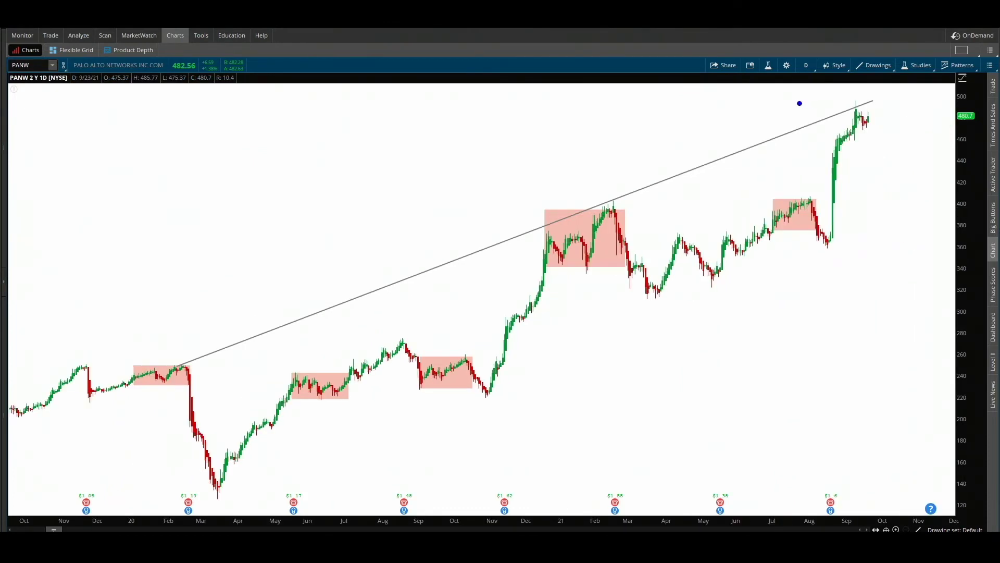
mouse_move(800, 103)
left_mouse_down()
mouse_move(820, 104)
mouse_move(805, 129)
left_mouse_up()
left_click_drag(934, 250, 850, 109)
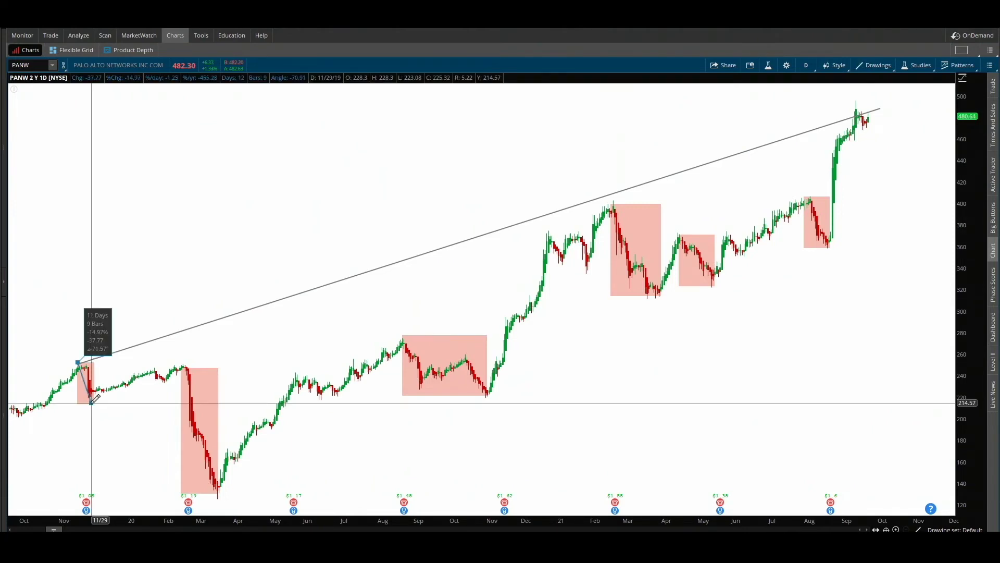
Measure the length and percentage drop of the boxed PANW declines from November 2019 through August 2021.
right_click(92, 401)
left_click(178, 368)
left_click_drag(213, 463, 219, 490)
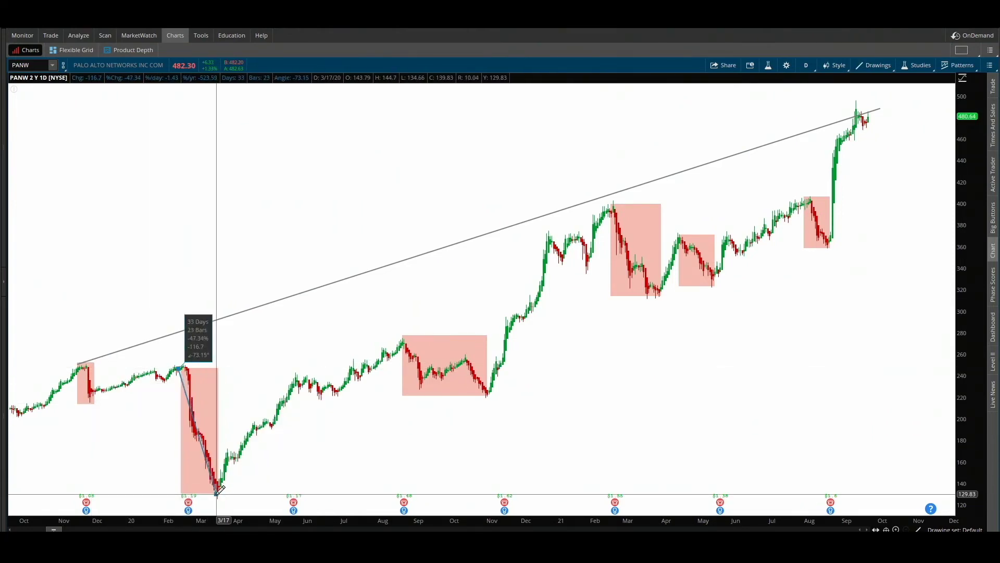
right_click(488, 382)
left_click(613, 206)
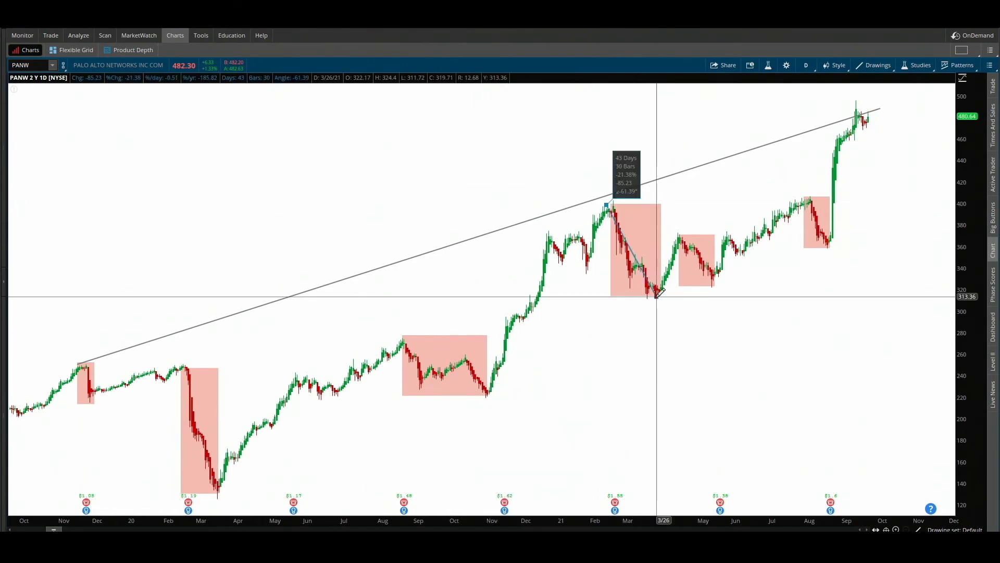
right_click(659, 296)
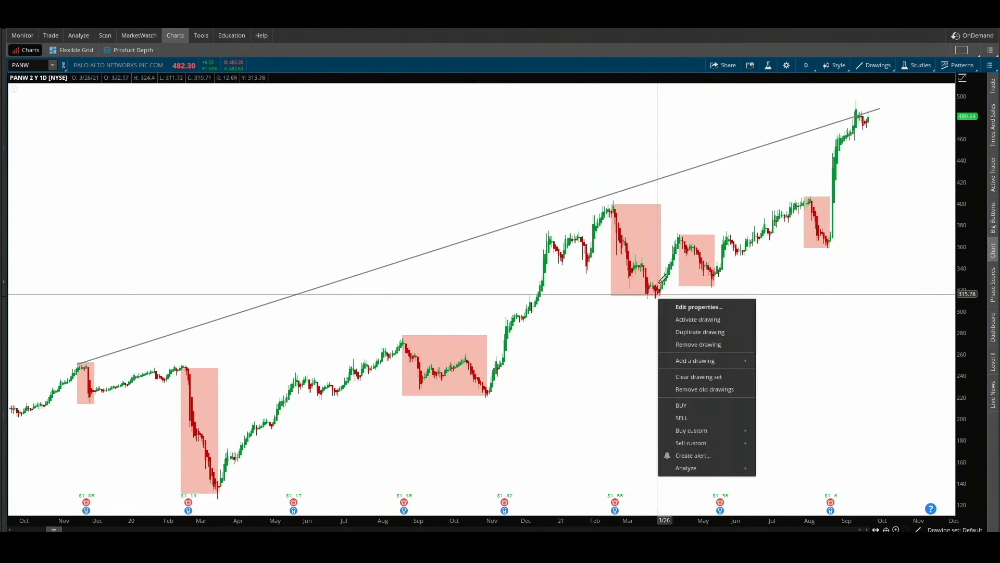
right_click(714, 289)
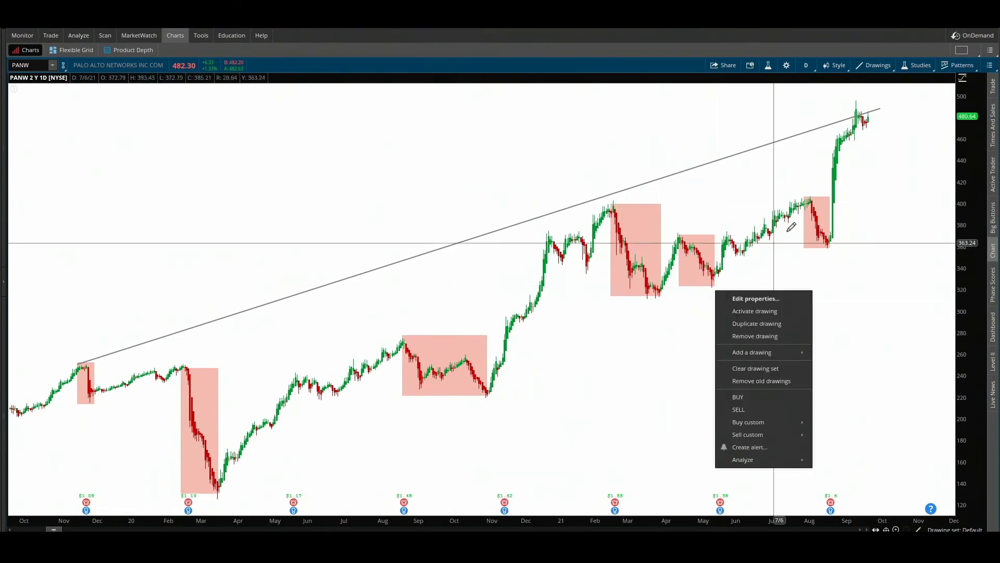
left_click(804, 196)
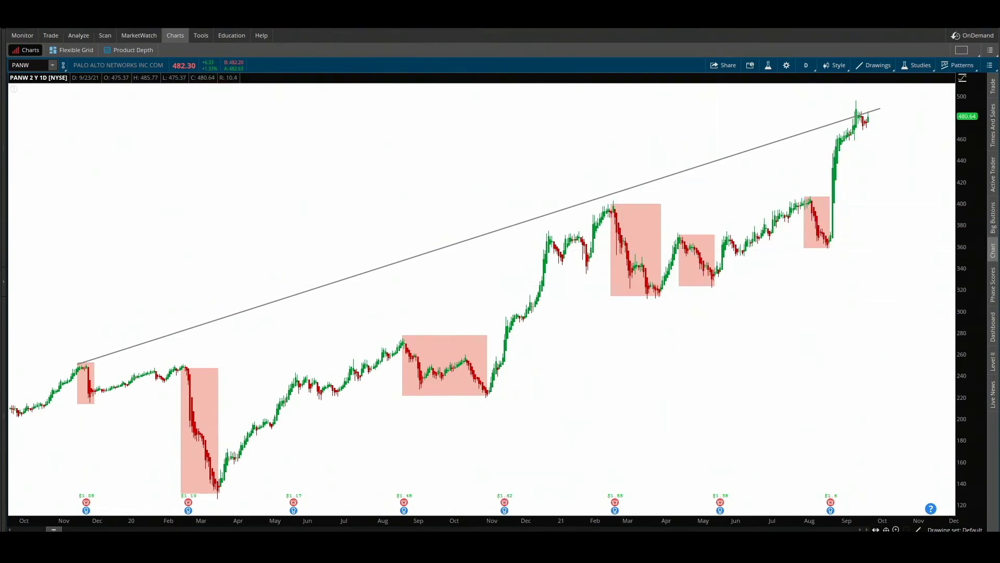
Draw a projected decline line from PANW's September 2021 high down to about 407 at 10/14/21.
right_click(897, 178)
left_click(895, 196)
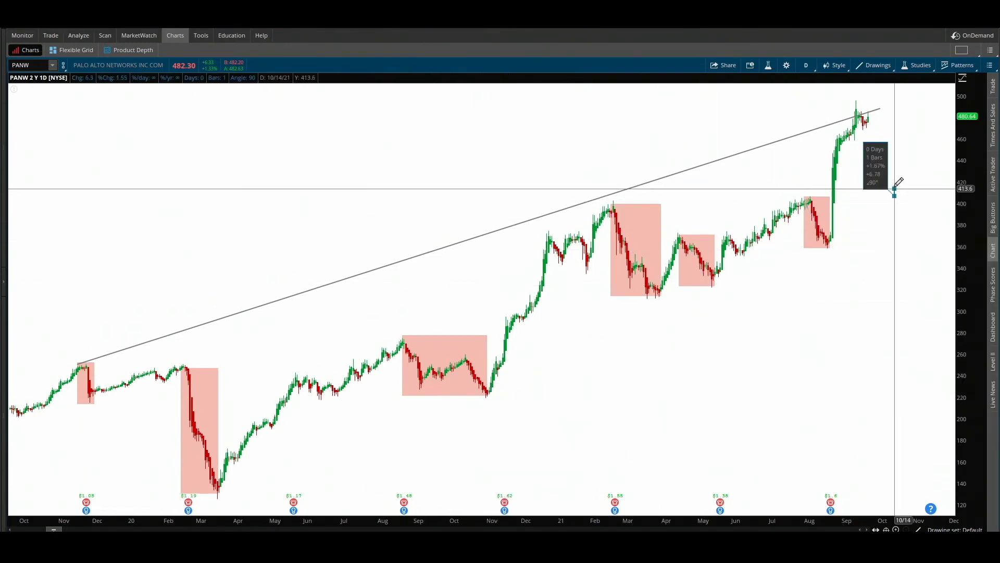
left_click(858, 104)
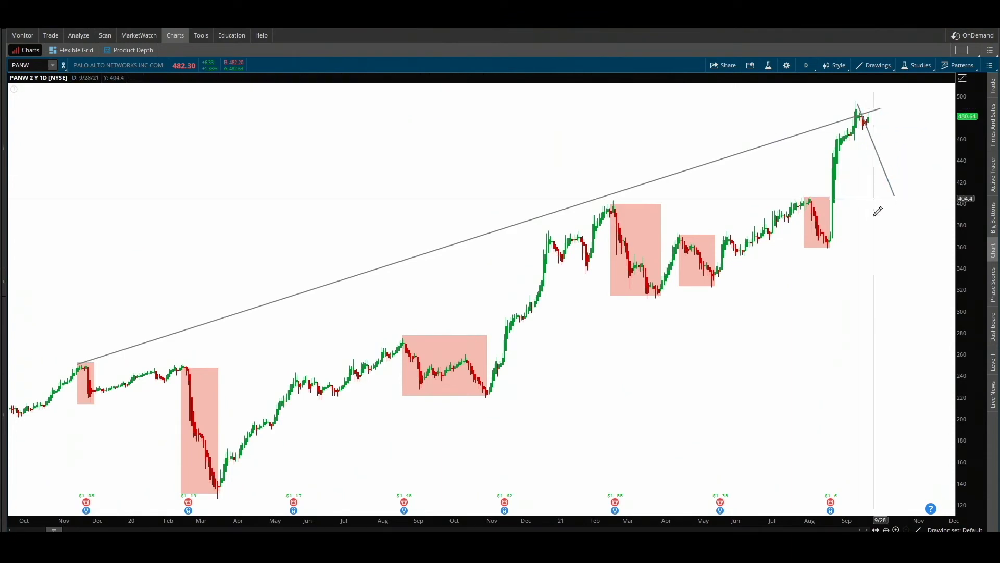
Measure the length and percentage drop of PANW's boxed declines again, working from the earliest box to the August 2021 box.
right_click(95, 383)
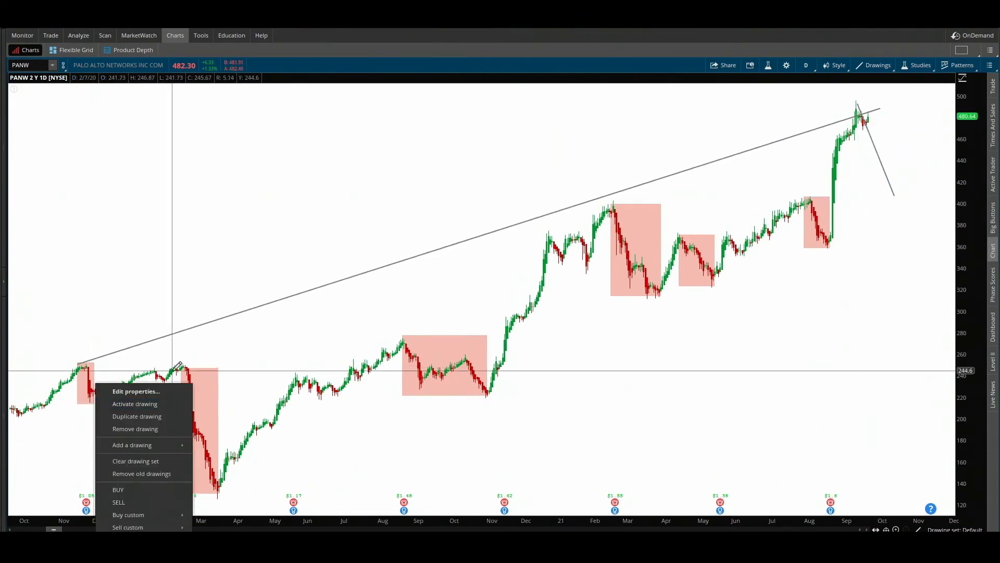
left_click(183, 366)
right_click(225, 327)
left_click(402, 339)
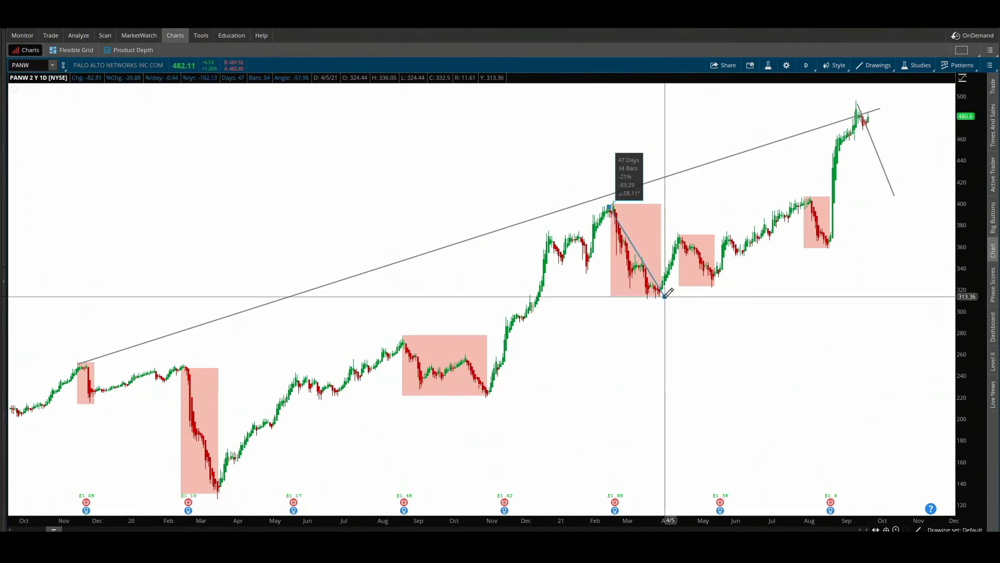
right_click(664, 295)
right_click(717, 290)
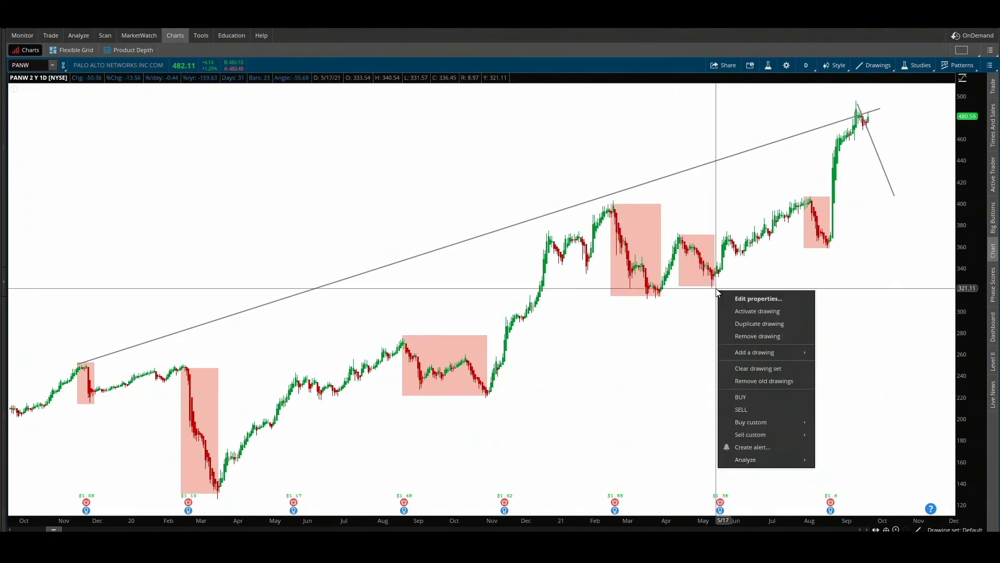
left_click(804, 196)
right_click(830, 251)
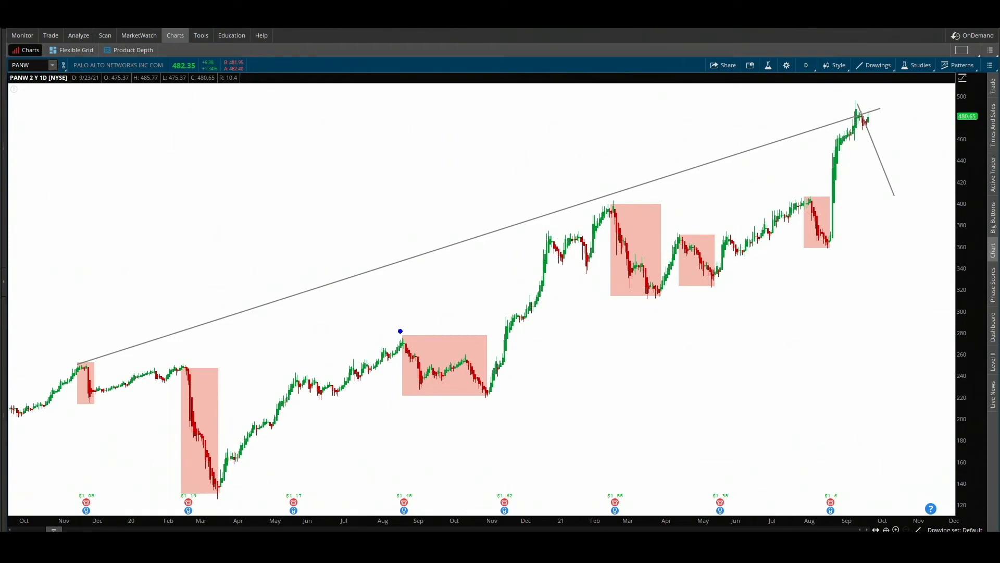
Duplicate the August–November 2020 consolidation box and place the copy over PANW's September 2021 high, extending past the latest price bar.
left_click(400, 331)
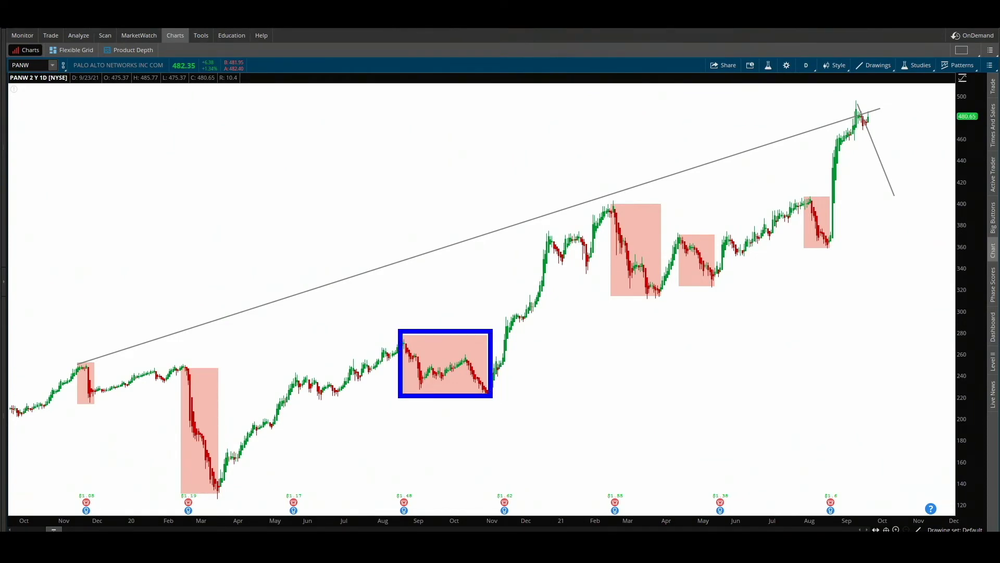
right_click(437, 383)
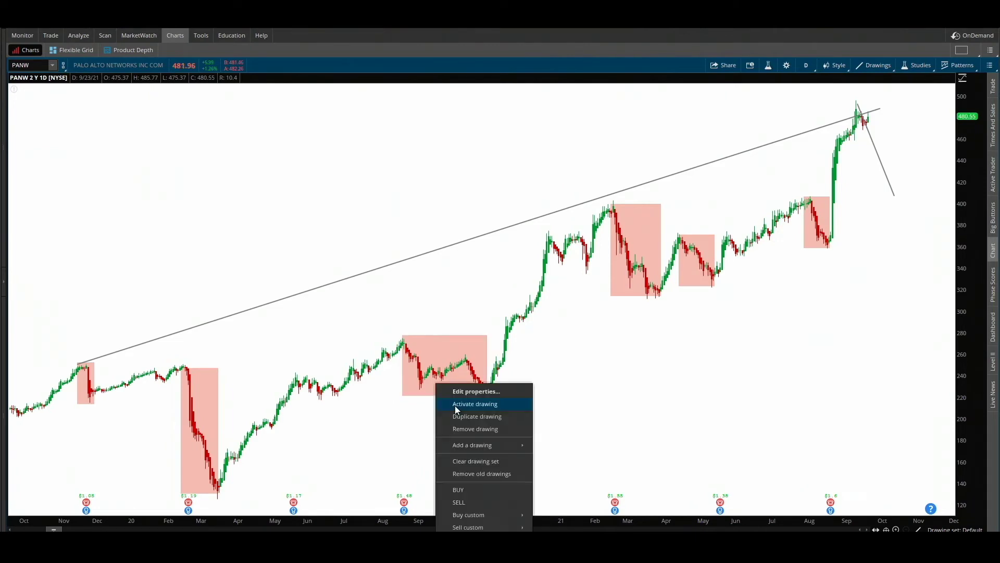
left_click(455, 405)
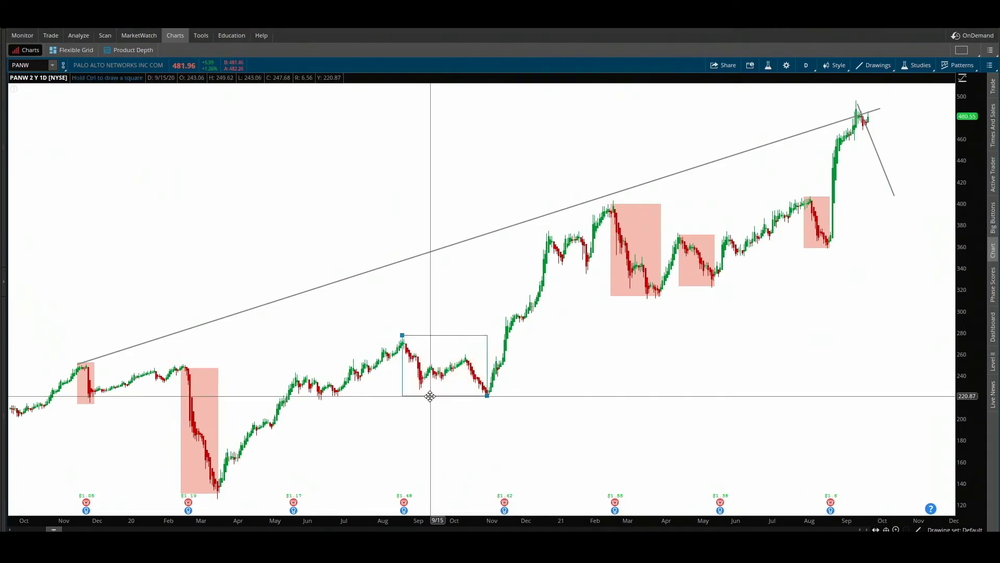
mouse_move(430, 395)
left_mouse_down()
mouse_move(529, 331)
mouse_move(873, 170)
left_mouse_up()
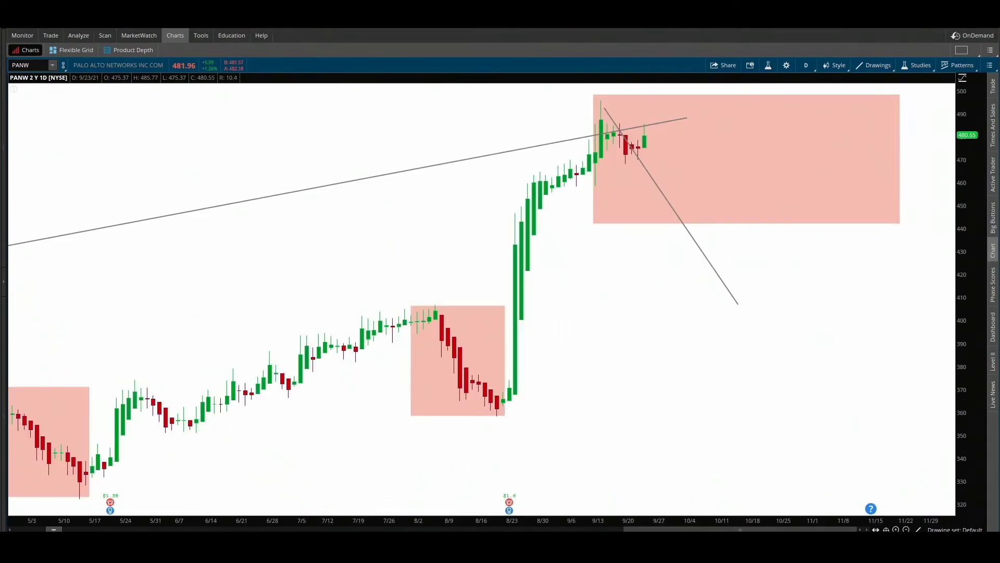
left_click_drag(697, 98, 628, 166)
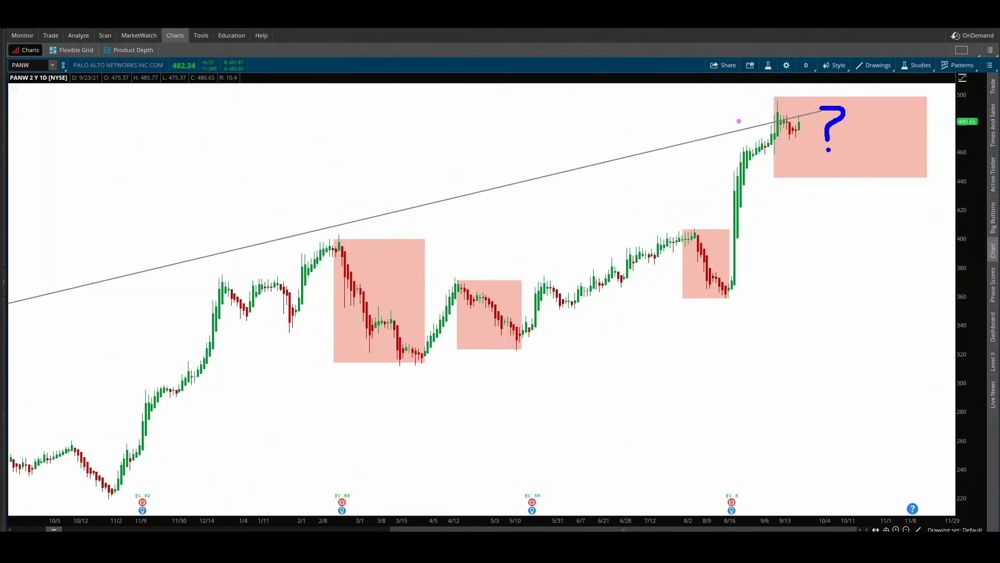
left_click_drag(739, 121, 632, 89)
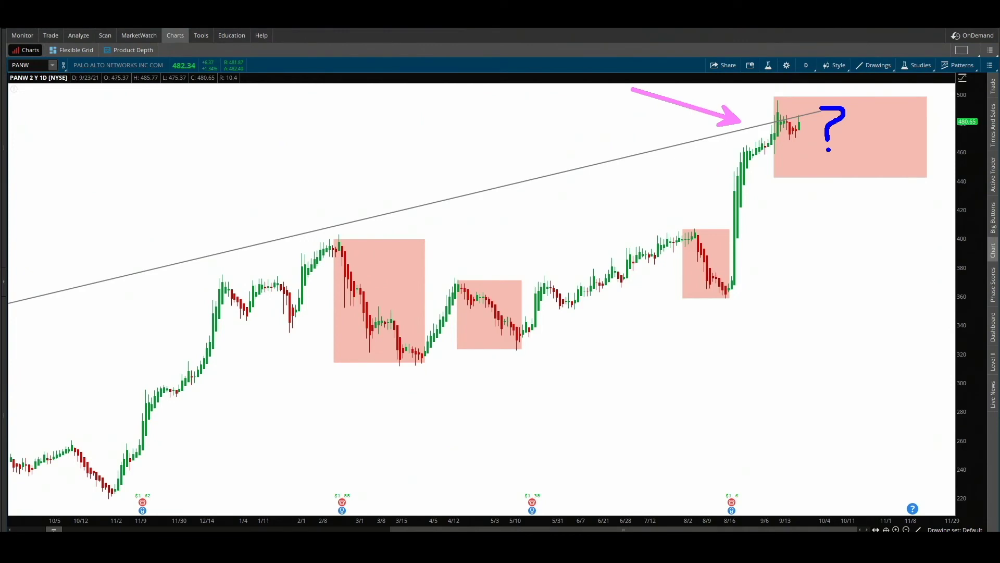
left_click_drag(802, 119, 868, 212)
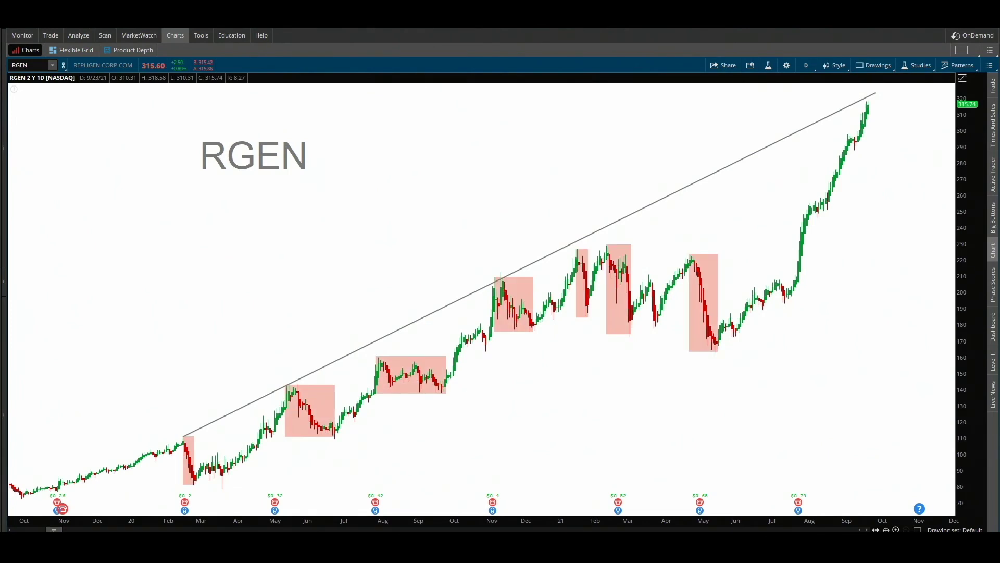
Measure the length and percentage drop of each boxed RGEN decline from February 2020 through May 2021.
left_click_drag(183, 437, 200, 481)
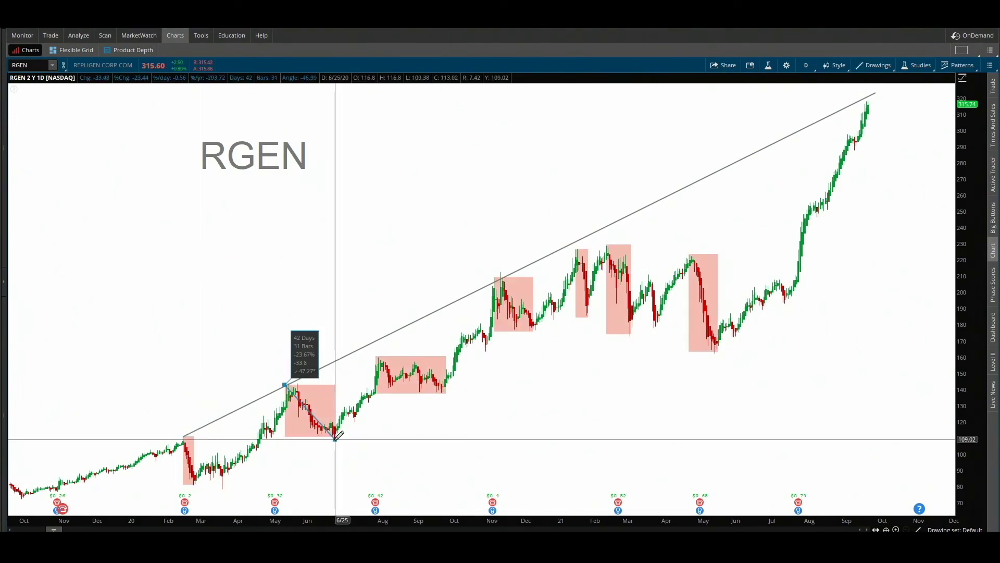
left_click_drag(335, 439, 336, 438)
left_click_drag(374, 355, 443, 393)
left_click_drag(493, 278, 535, 333)
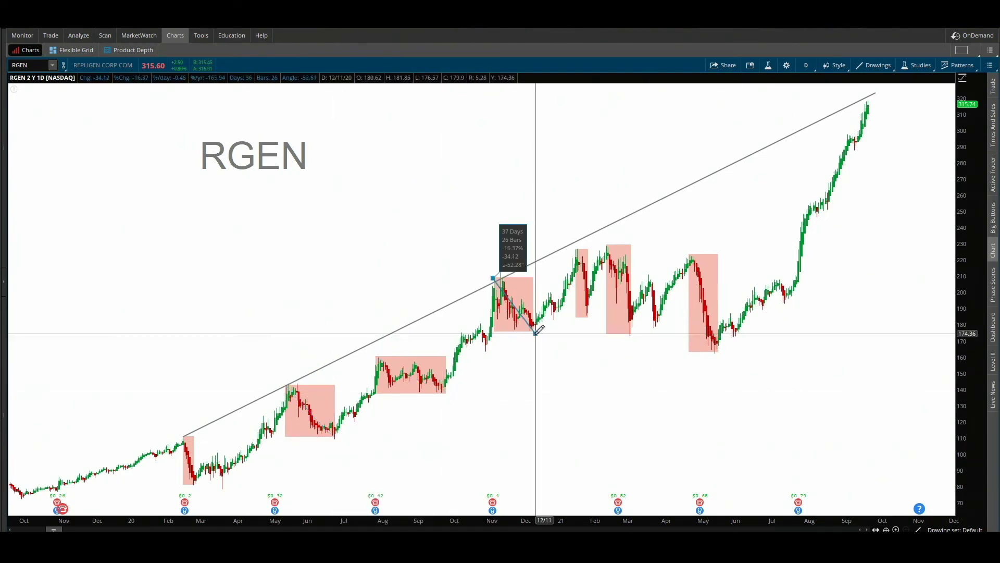
left_click_drag(573, 248, 588, 317)
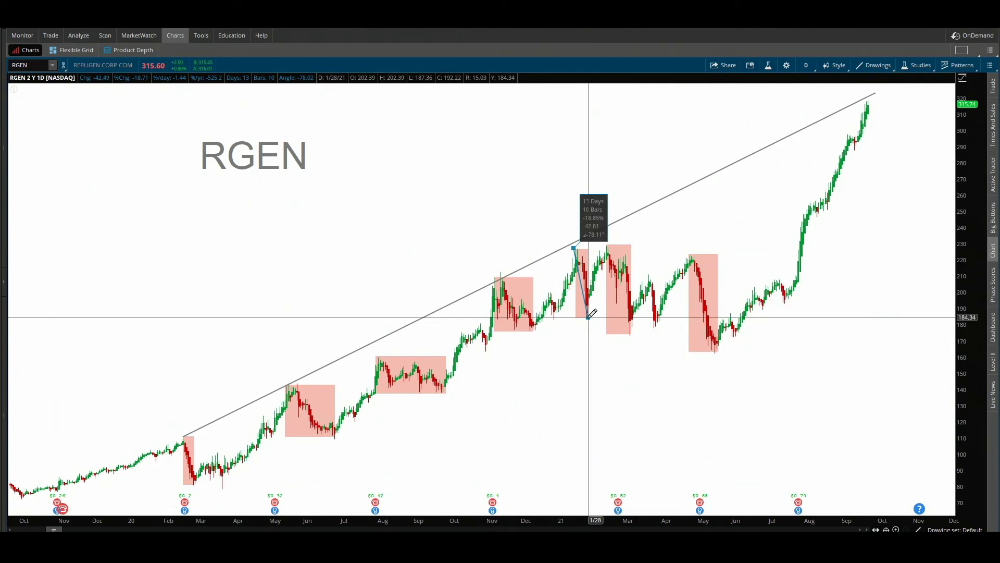
right_click(588, 317)
left_click_drag(606, 246, 632, 334)
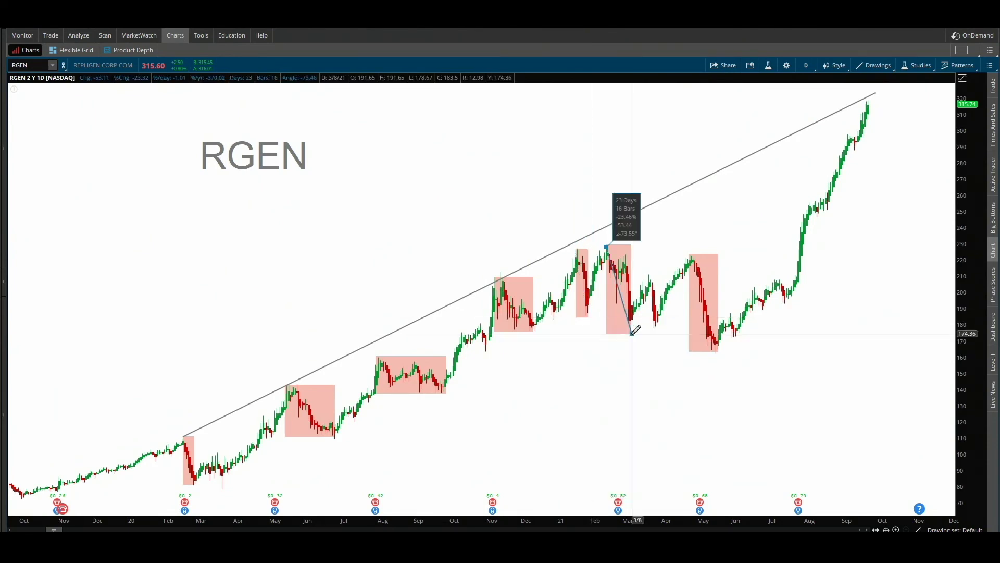
left_click_drag(688, 256, 718, 352)
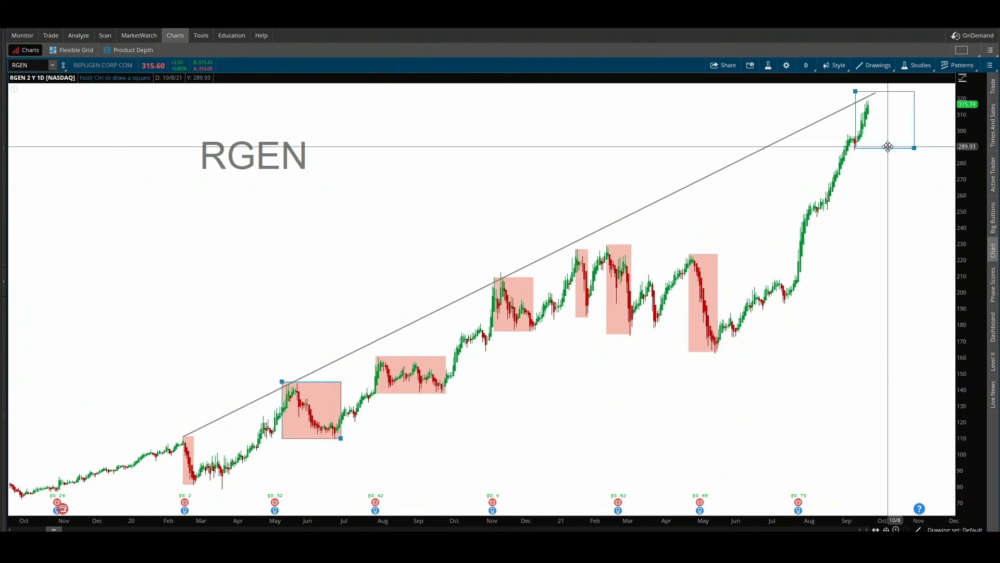
Place a copy of RGEN's May–June 2020 decline box over the latest September 2021 price high.
left_click_drag(888, 146, 891, 143)
left_click(890, 143)
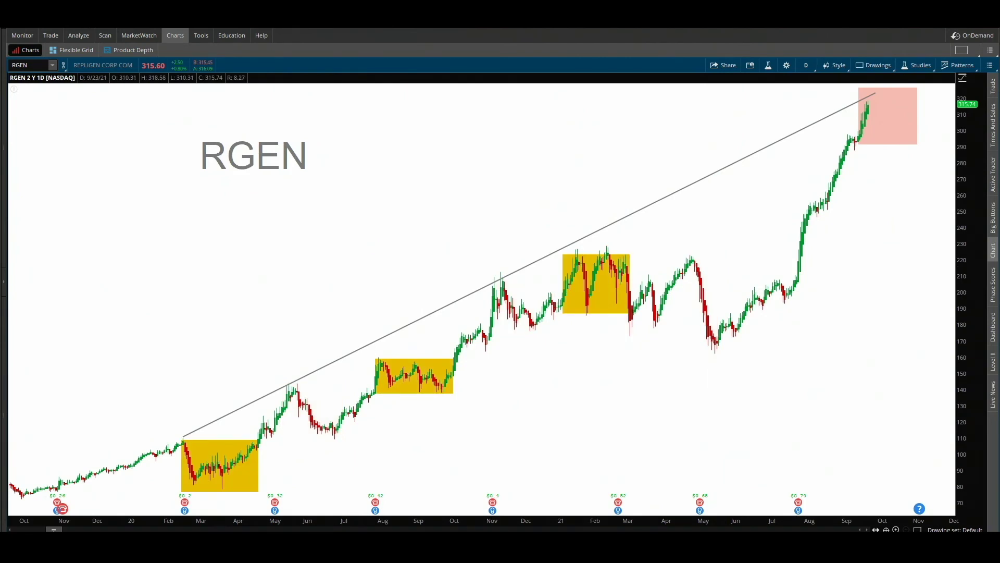
Measure the duration of RGEN's three yellow consolidation boxes, then place a copy of the February–April 2020 box over the latest price range.
left_click_drag(183, 442, 259, 442)
left_click_drag(375, 358, 456, 355)
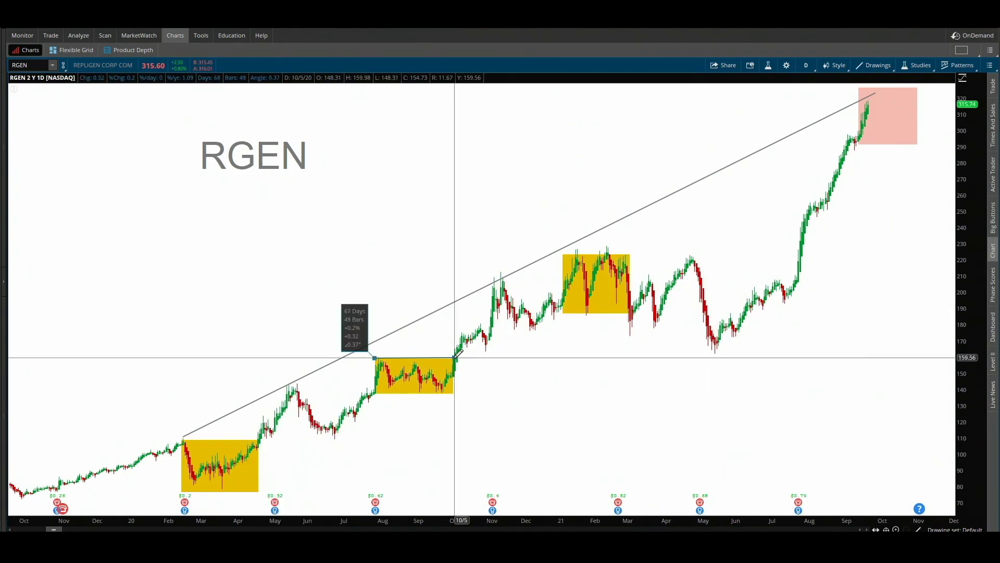
left_click_drag(563, 254, 631, 254)
left_click_drag(208, 492, 893, 121)
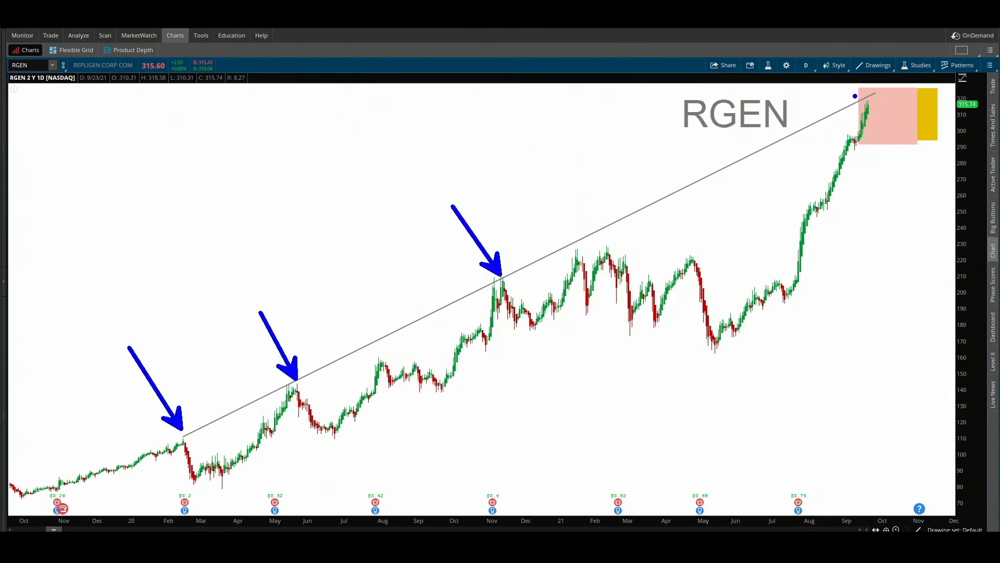
left_click_drag(855, 96, 729, 69)
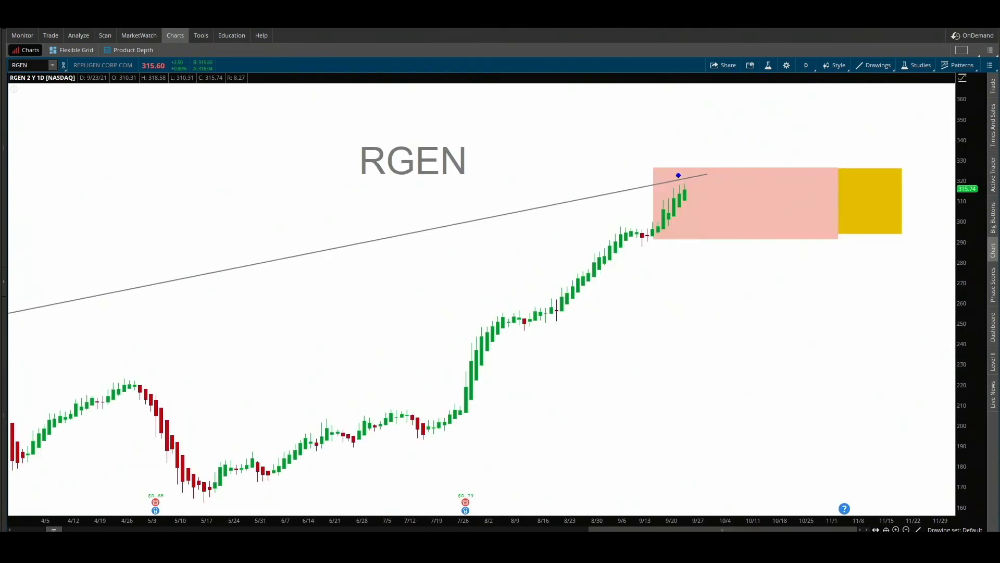
left_click_drag(678, 175, 591, 101)
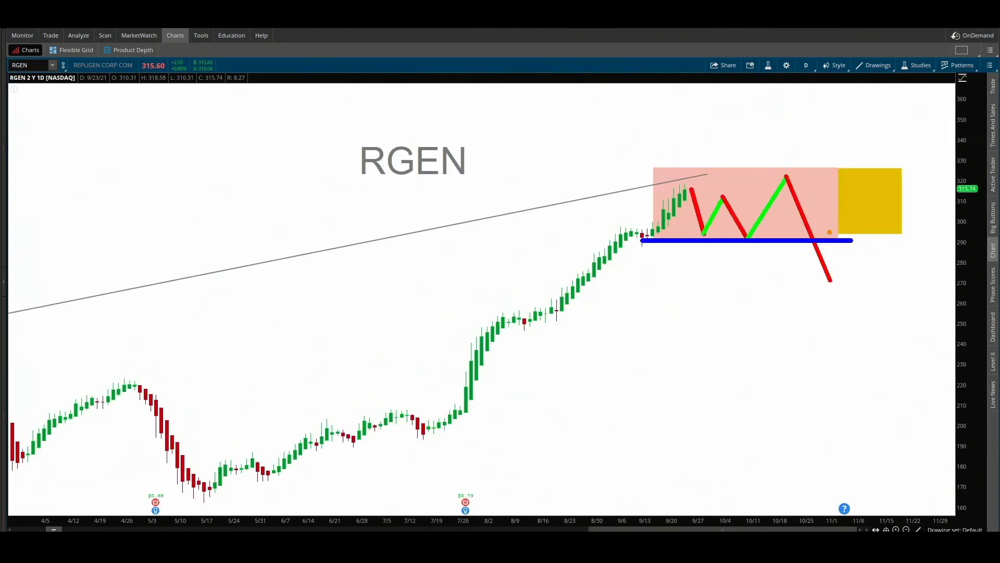
left_click_drag(829, 232, 829, 234)
left_click_drag(891, 158, 652, 156)
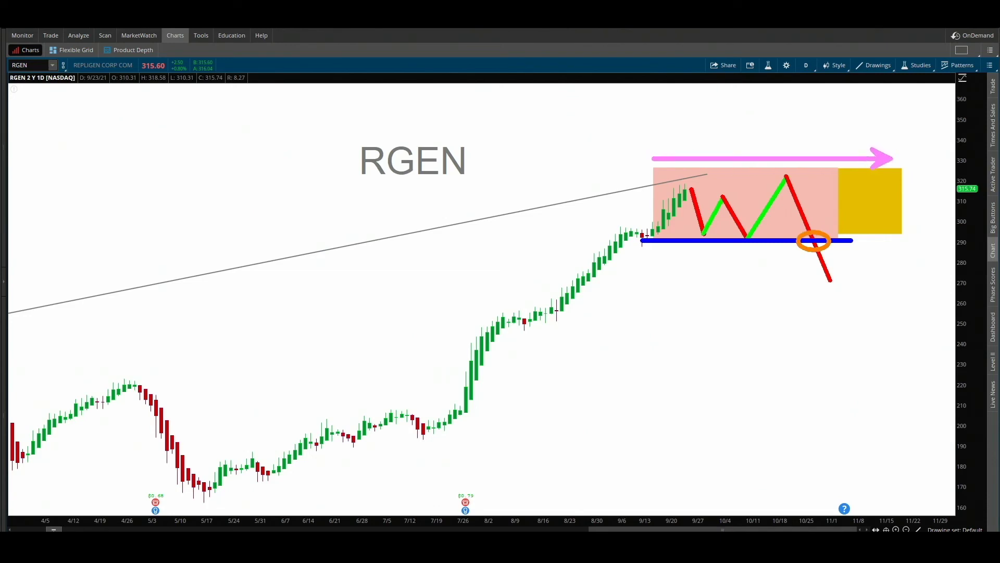
left_click_drag(817, 251, 847, 320)
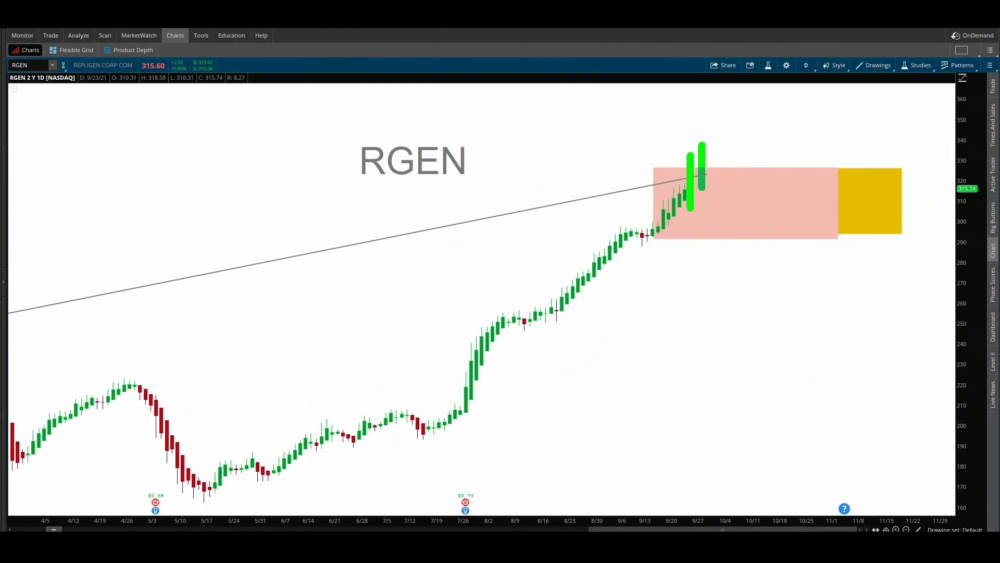
mouse_move(715, 137)
left_mouse_down()
mouse_move(714, 181)
mouse_move(859, 134)
mouse_move(937, 134)
left_mouse_up()
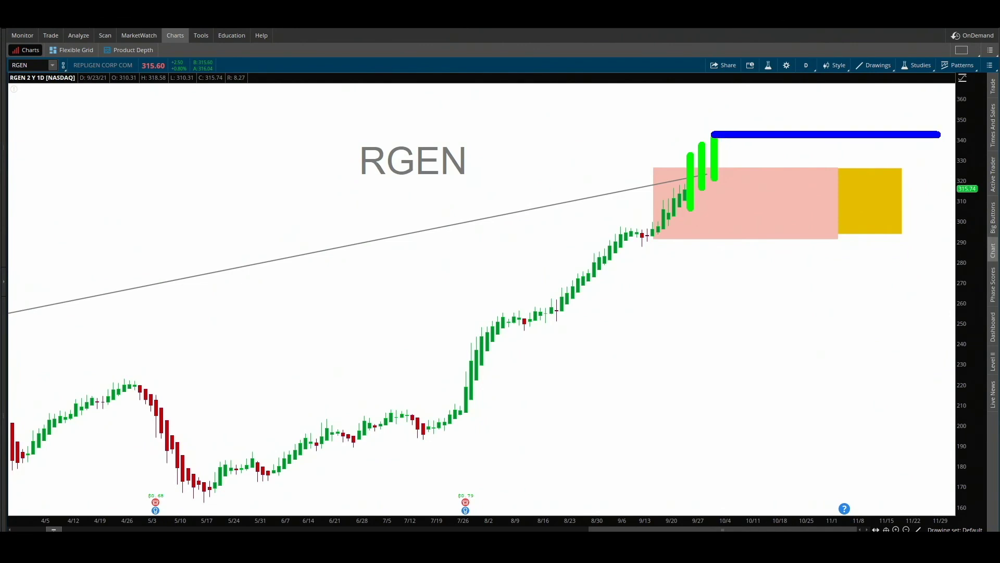
left_click_drag(831, 170, 831, 214)
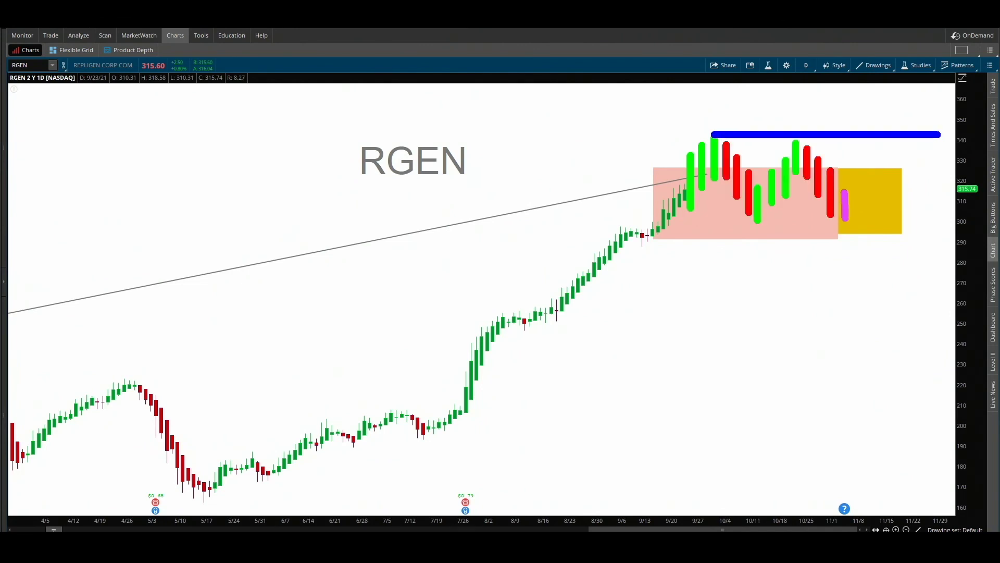